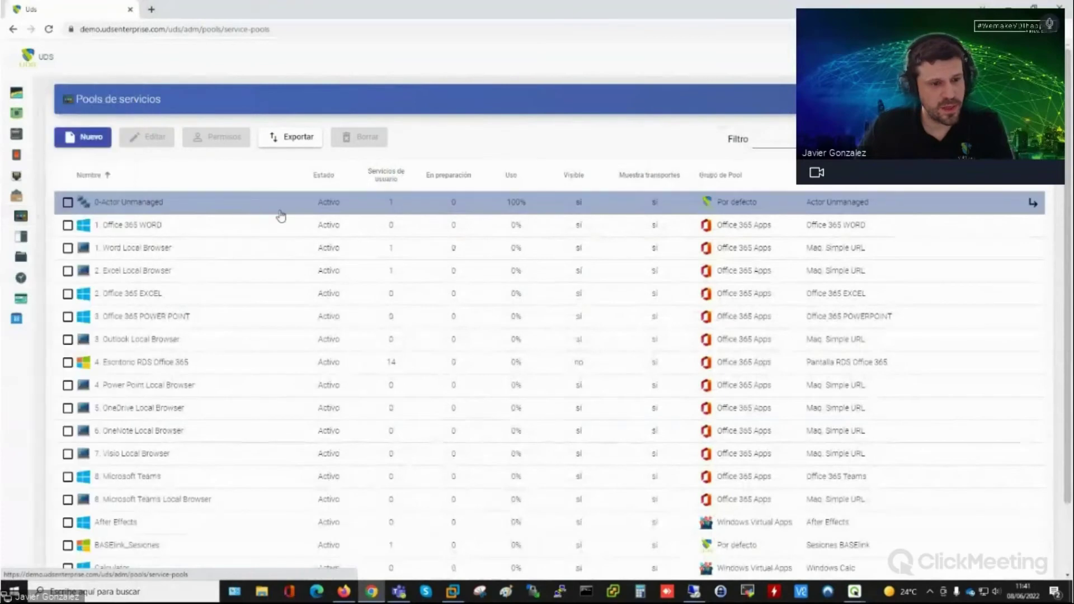
Step: Filter the service pools by 10, open the Windows 10 pool and show its usage charts
click(783, 140)
text(10)
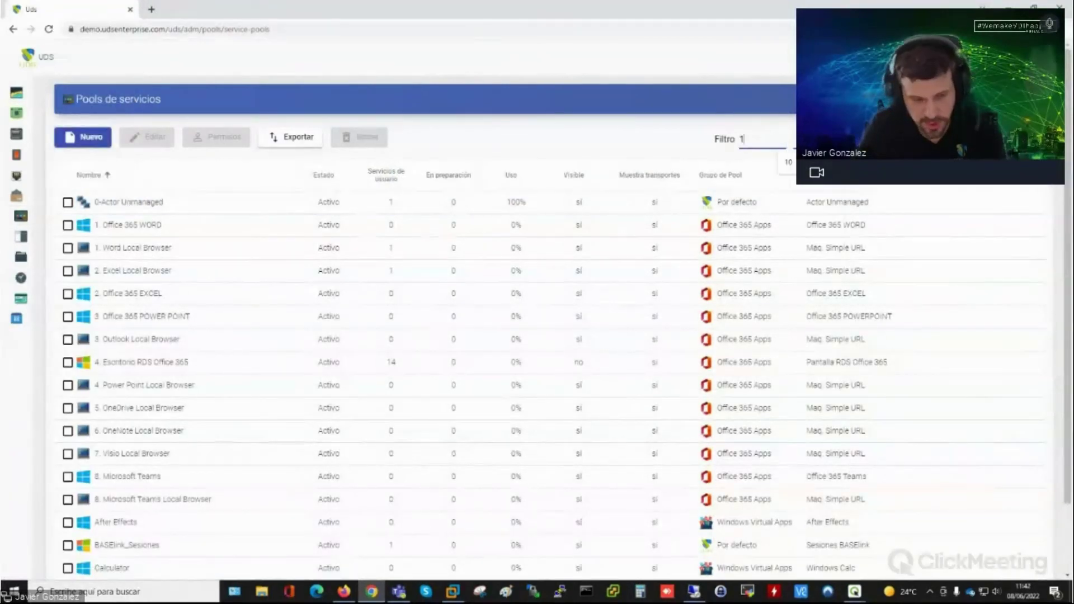
click(118, 342)
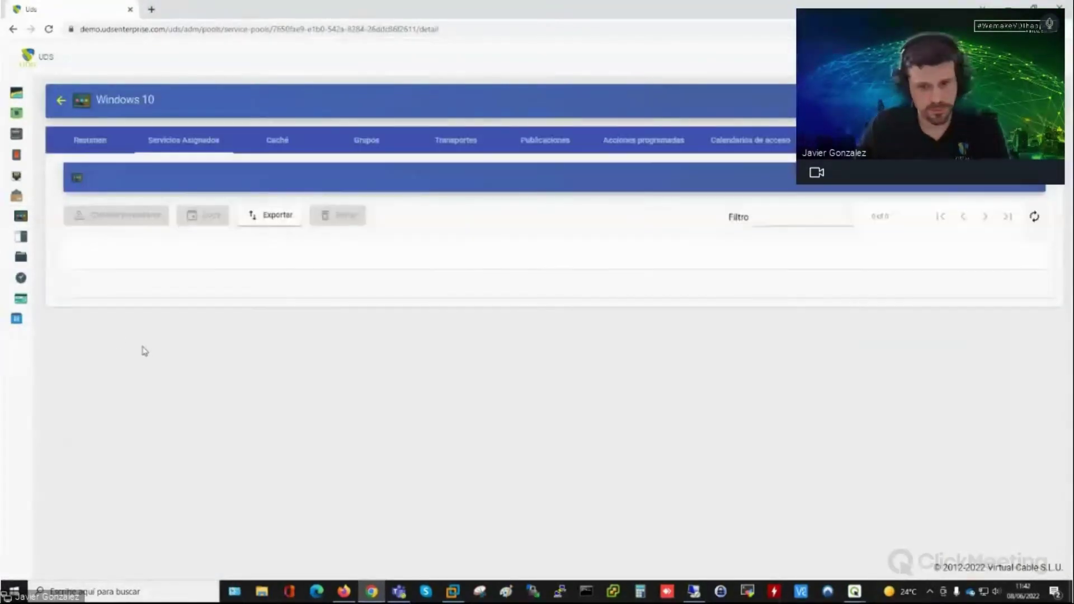
click(839, 140)
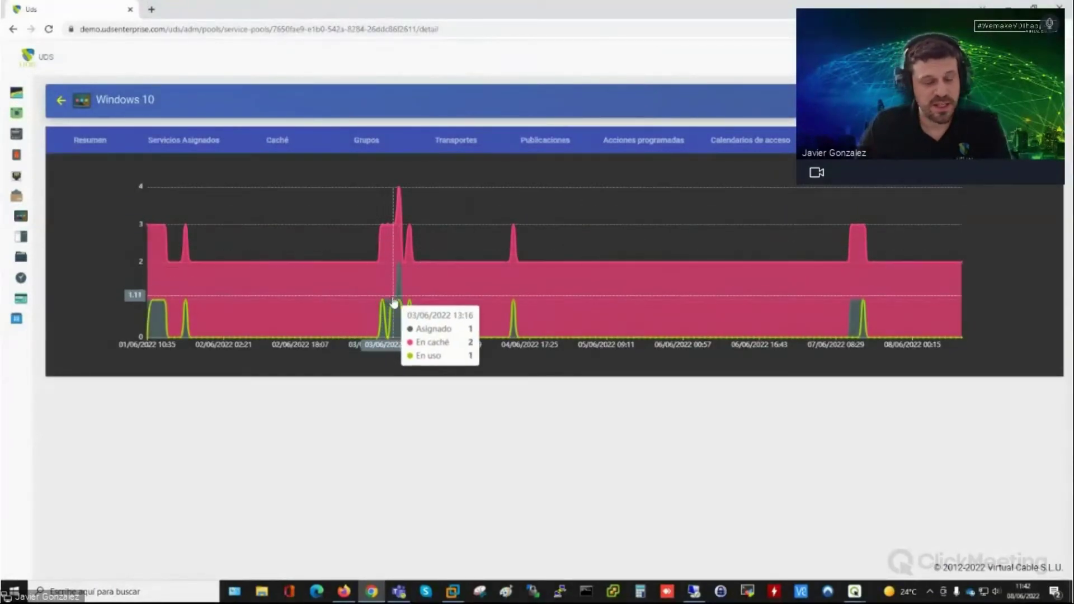
Step: Inspect the Windows 10 pool's usage chart and zoom in on the peaks of 03/06/2022
mouse_move(398, 307)
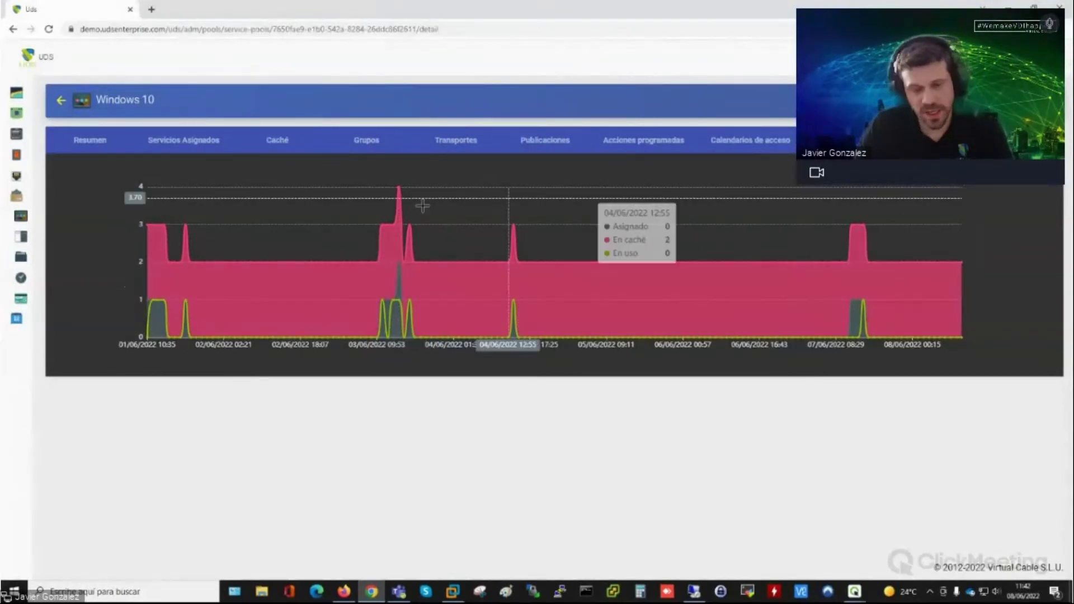
drag(283, 202, 511, 229)
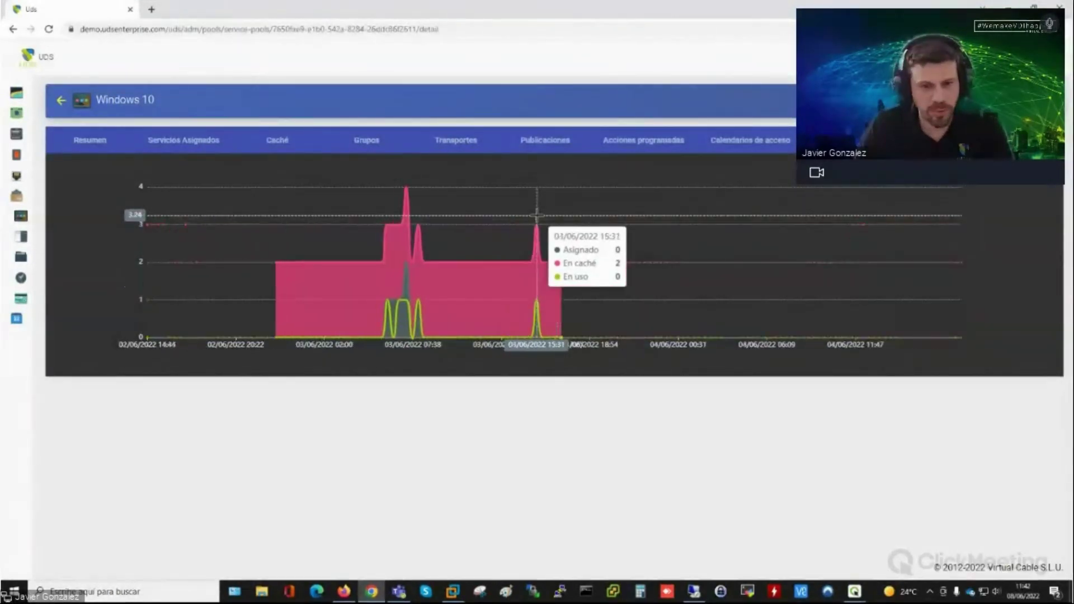
drag(421, 207, 637, 215)
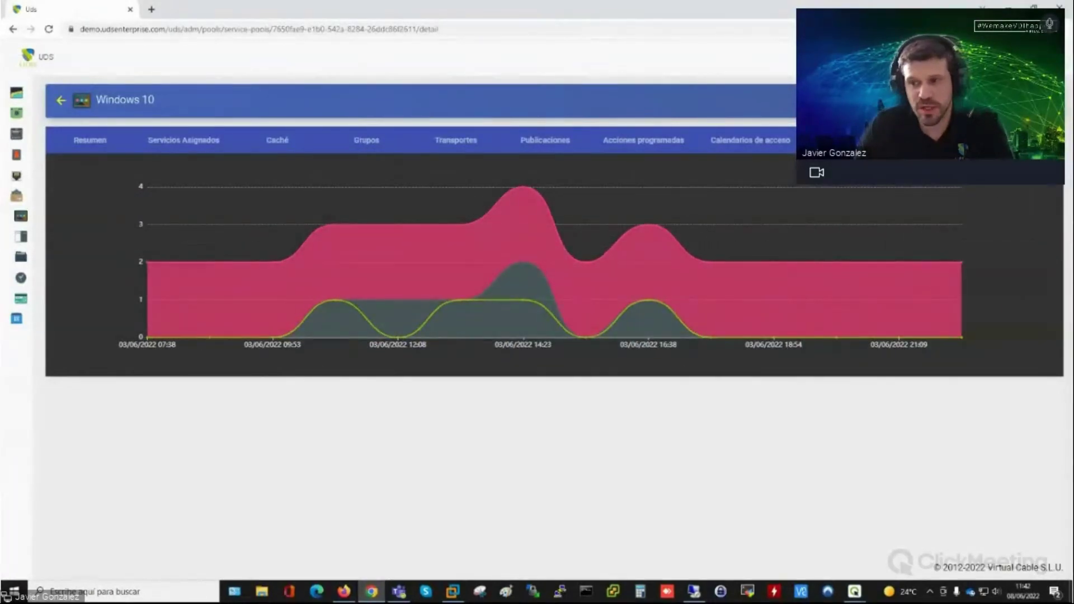
Step: Check the PNG export of the zoomed chart without saving it, and restore the chart's full date range
click(1042, 163)
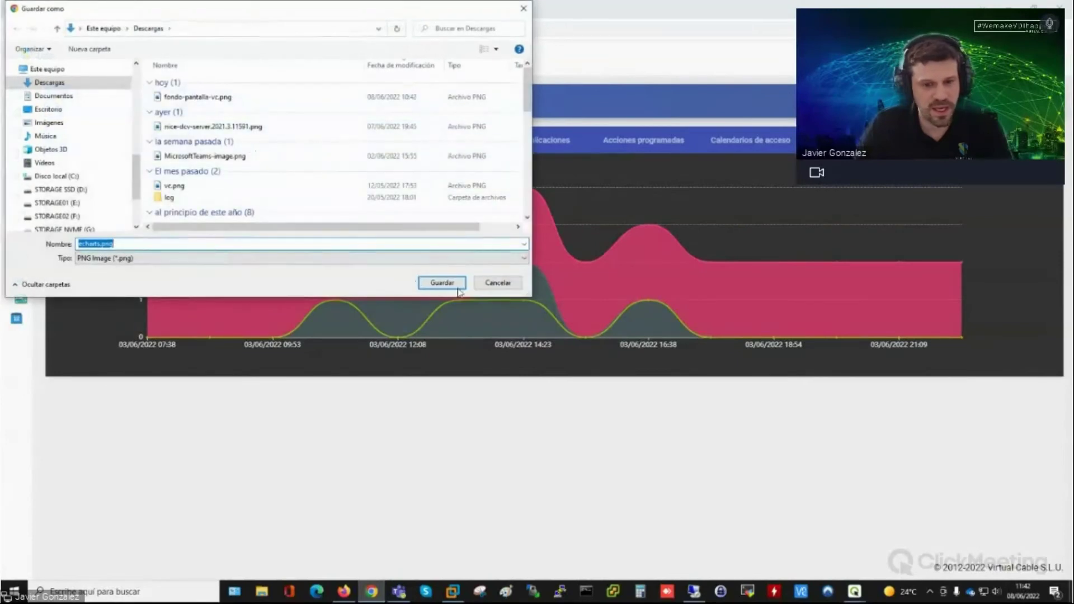
click(492, 284)
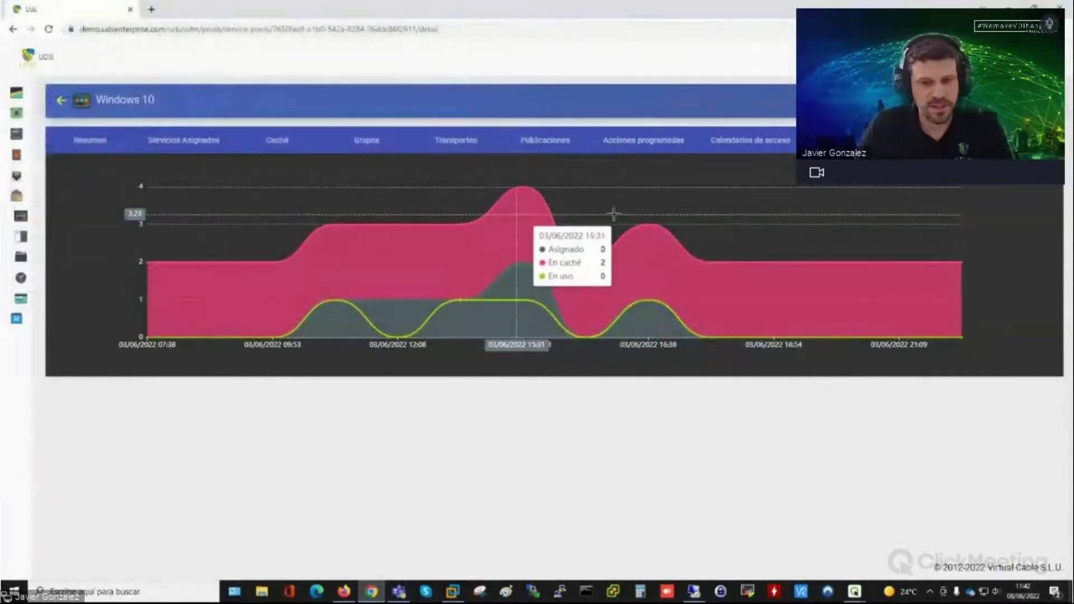
click(1025, 164)
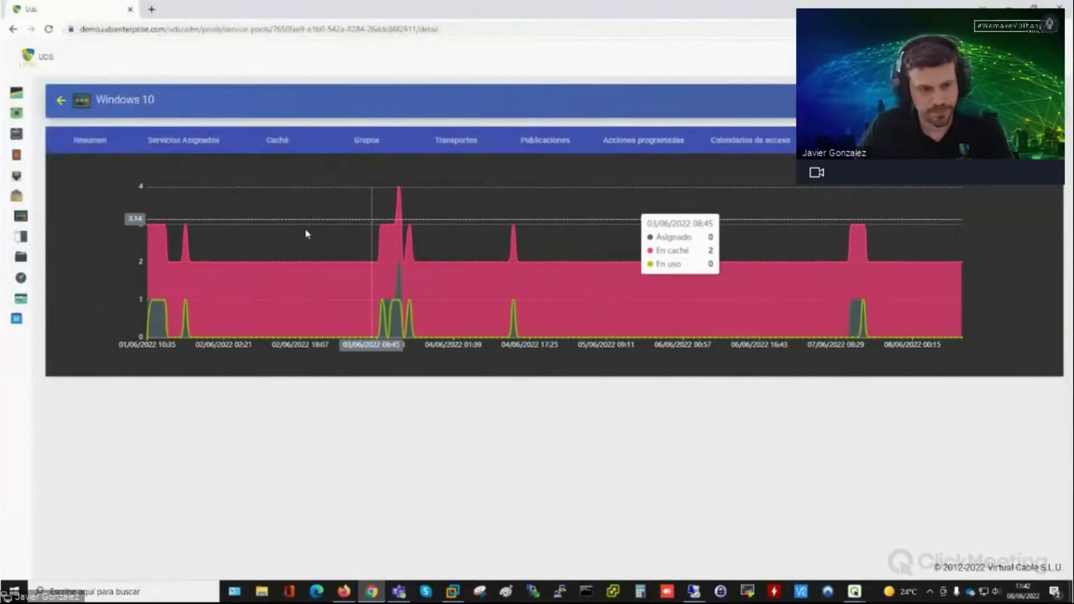
Step: In the service providers, view the new-provider form for the Prism Central platform and discard it
mouse_move(16, 113)
click(61, 113)
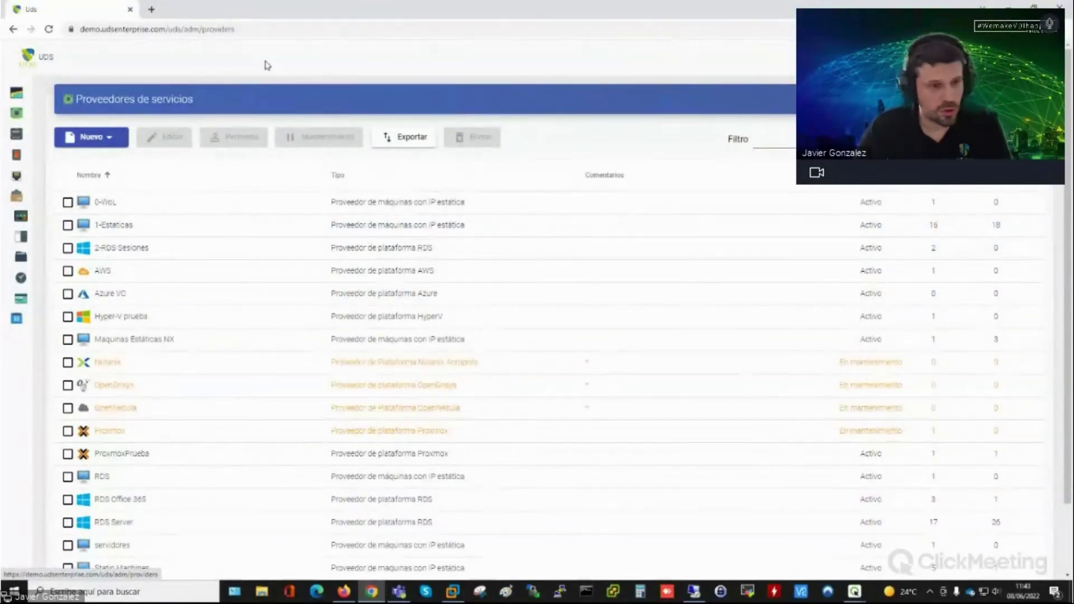
click(110, 139)
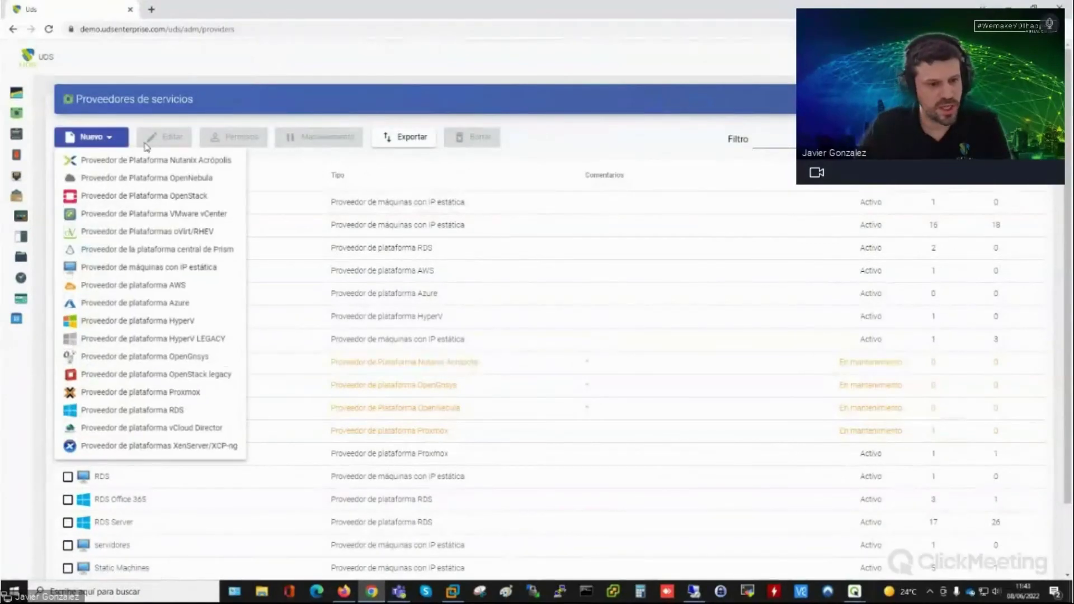
click(202, 254)
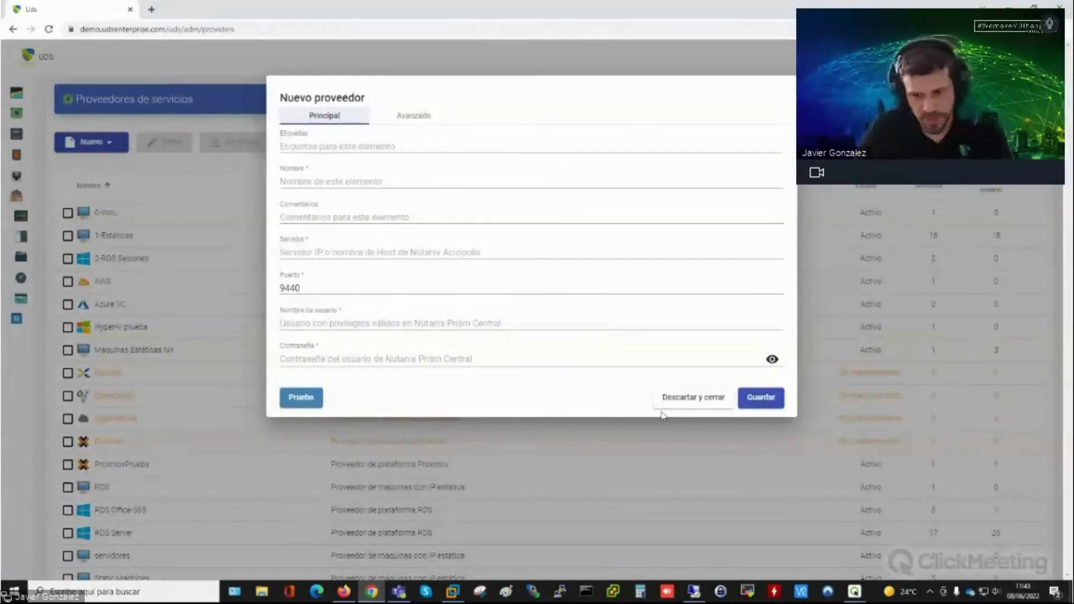
click(696, 399)
Step: View the new-provider form for the AWS platform, including its access key fields, and discard it
click(103, 142)
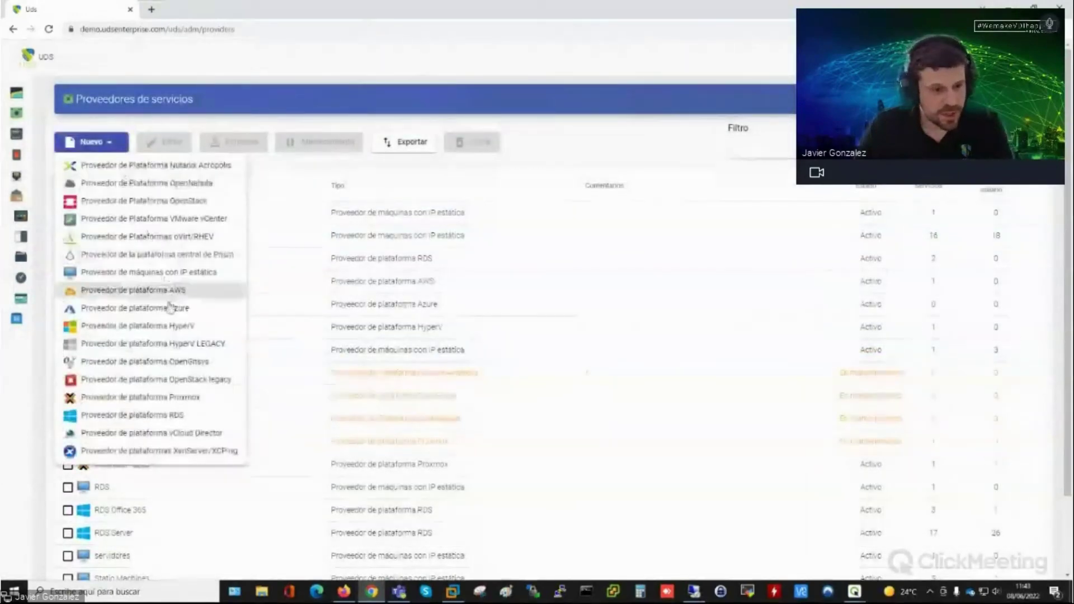
click(179, 292)
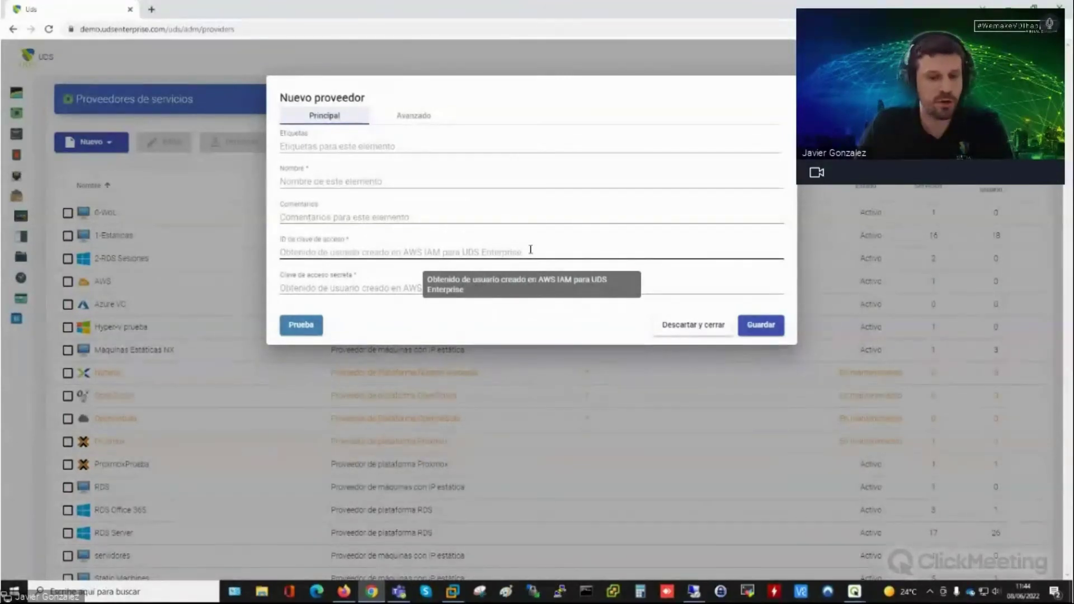
click(693, 327)
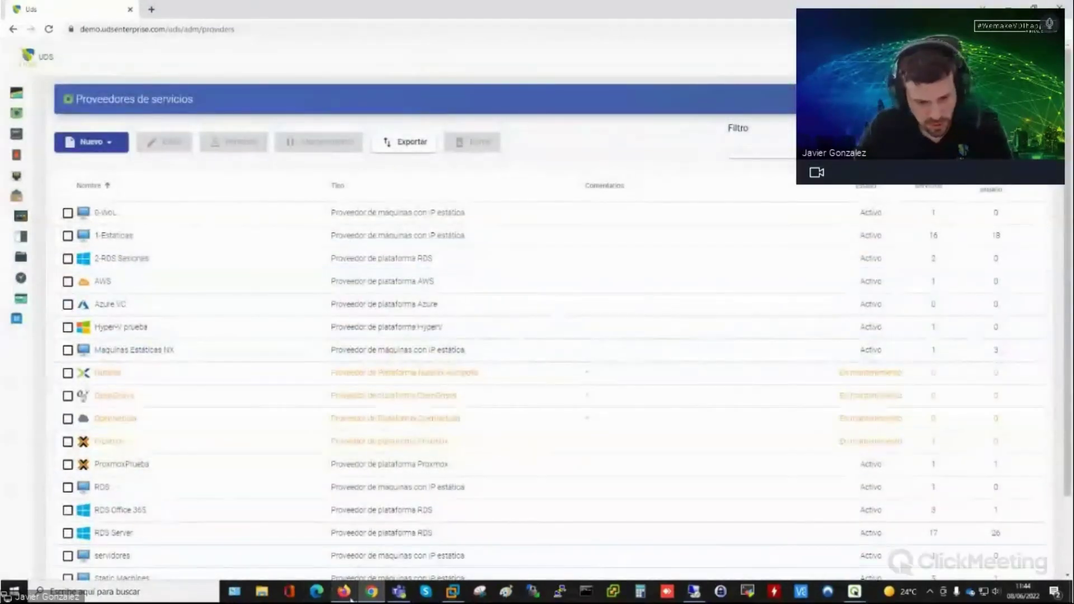
Step: Switch to the AWS console in Firefox, find the IAM service and show its list of roles
key(alt+Tab)
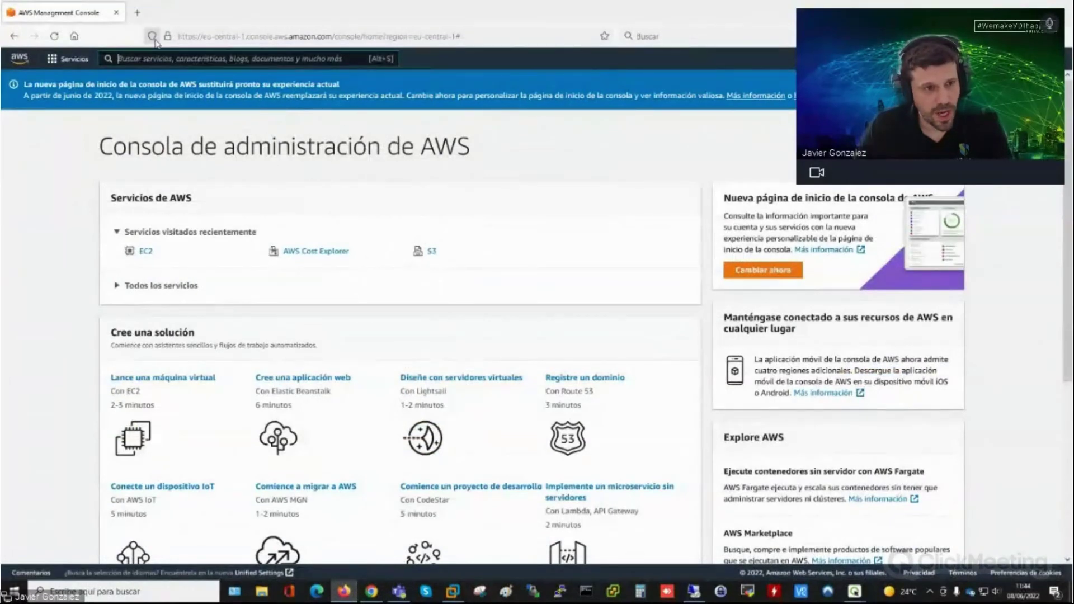
click(258, 59)
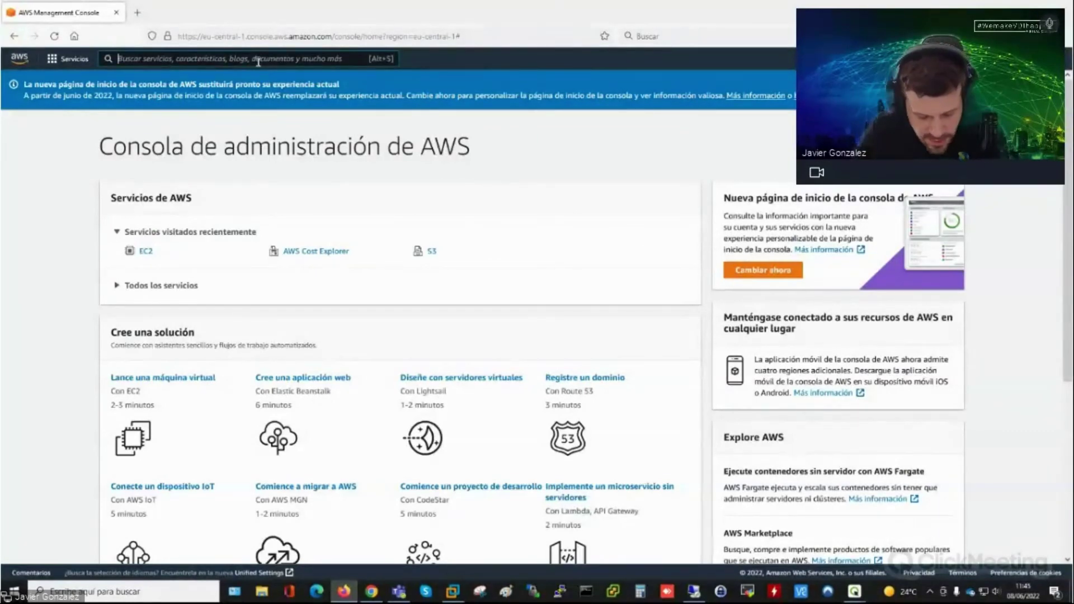
text(iam)
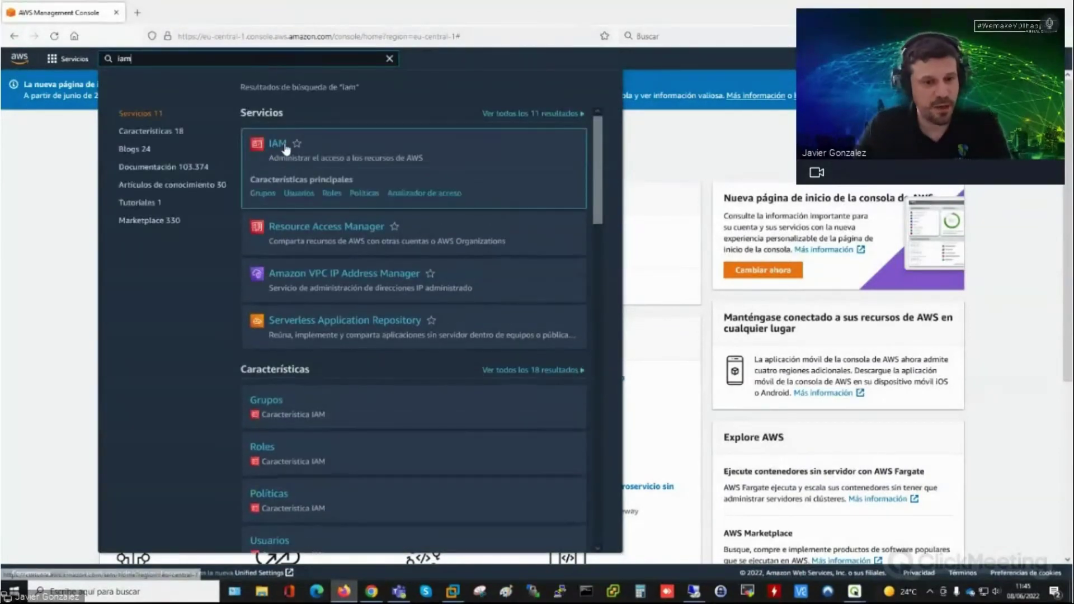
click(275, 146)
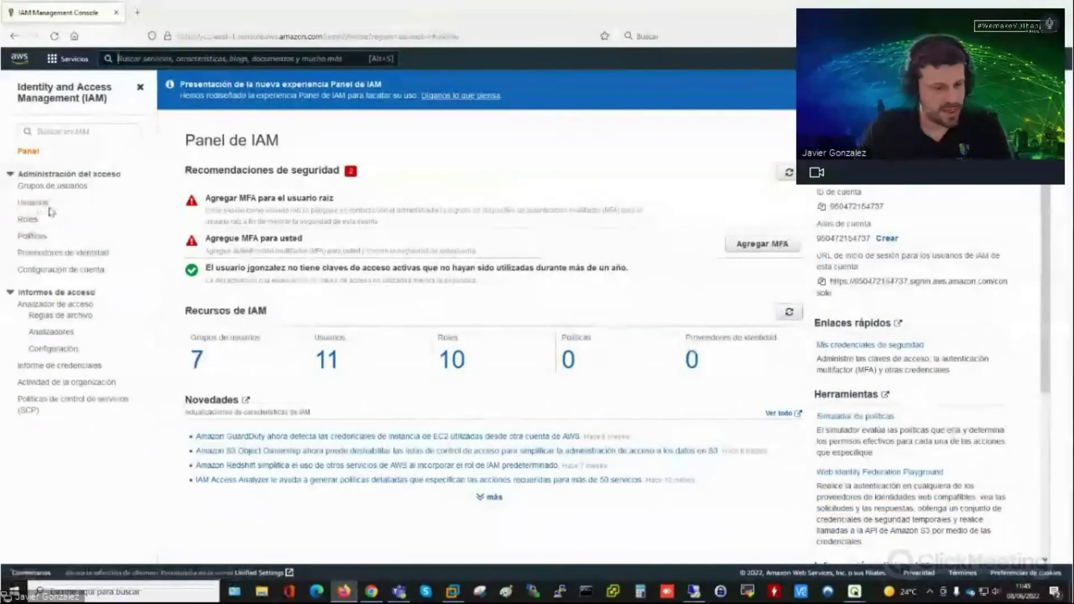
click(28, 220)
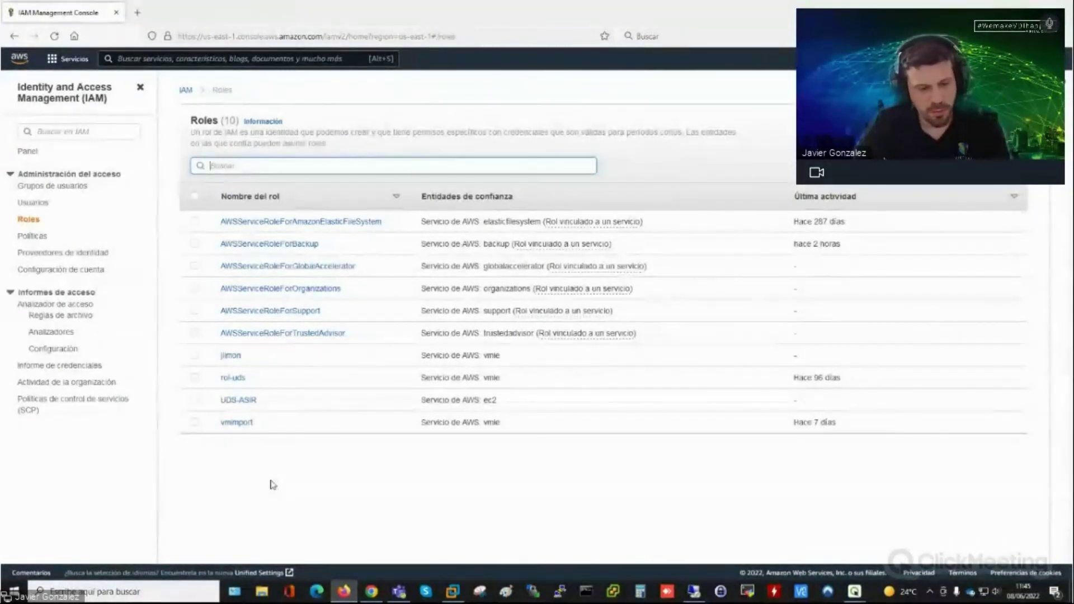
click(240, 425)
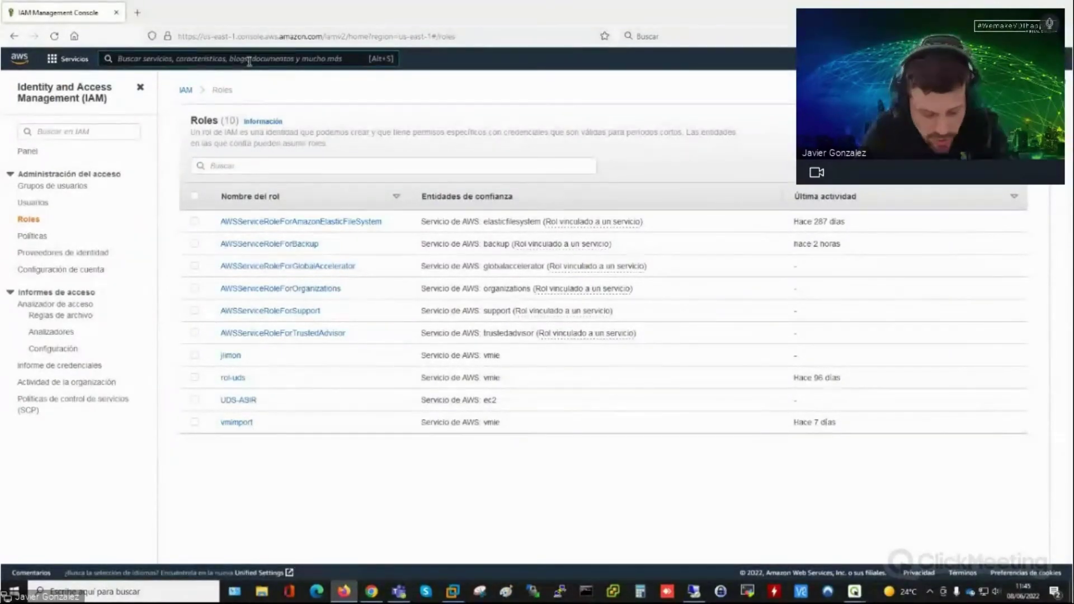
Step: Find the S3 service and open uds-bucket to view its stored objects
text(s3)
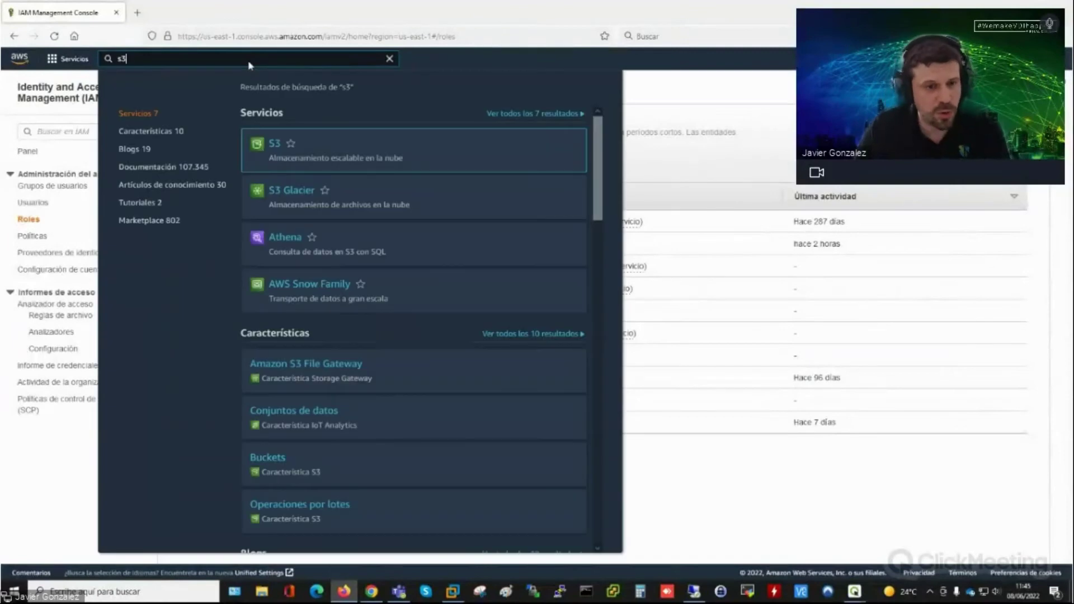
click(277, 143)
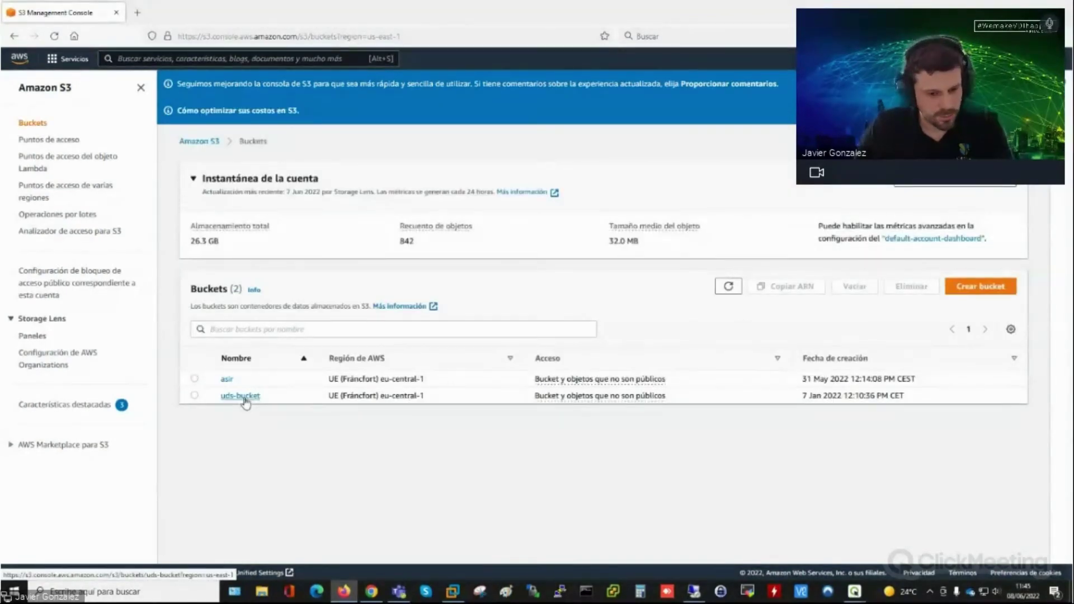
click(242, 396)
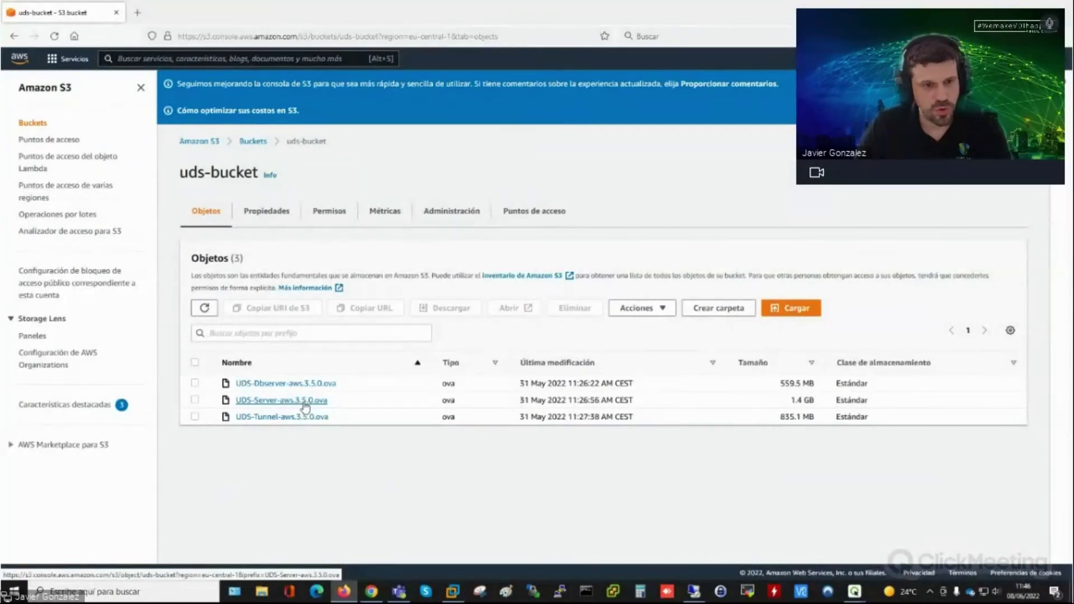
Step: Open the EC2 instances list and switch the region to Europa (Fráncfort), eu-central-1
click(246, 59)
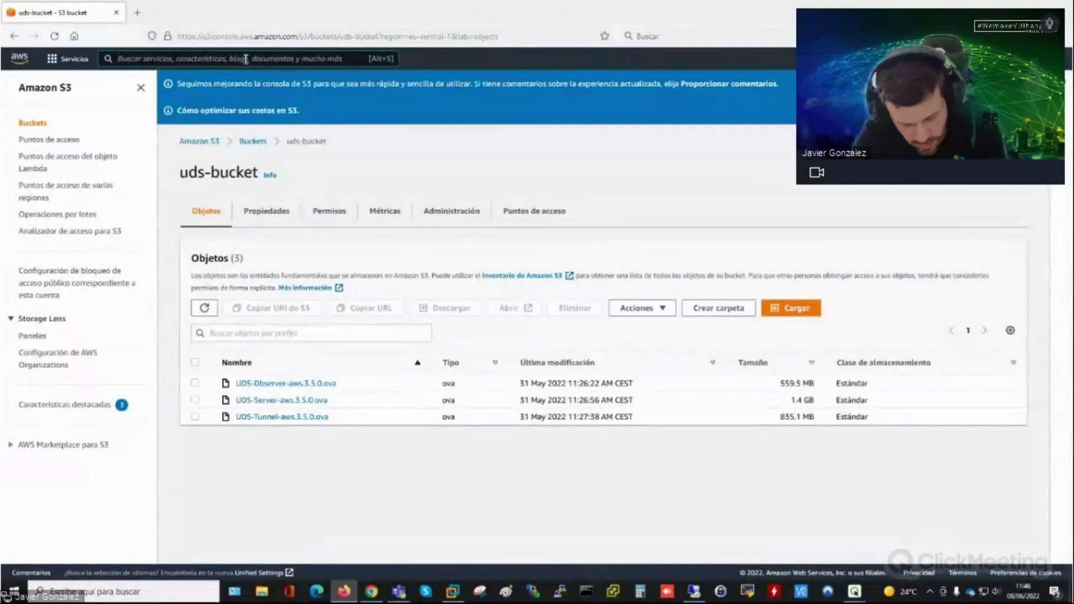
text(ec2)
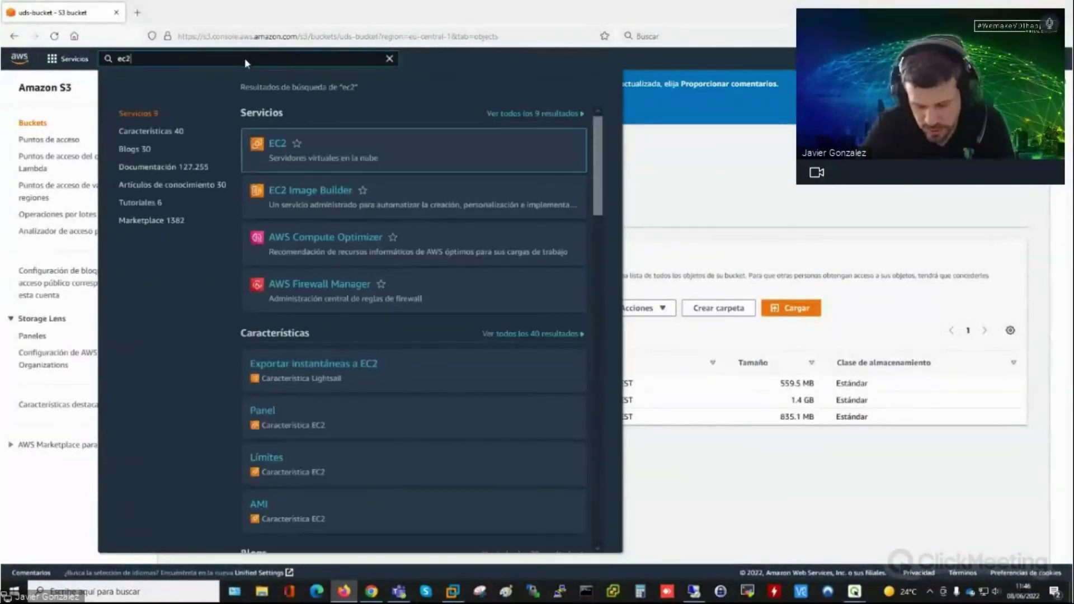
click(278, 145)
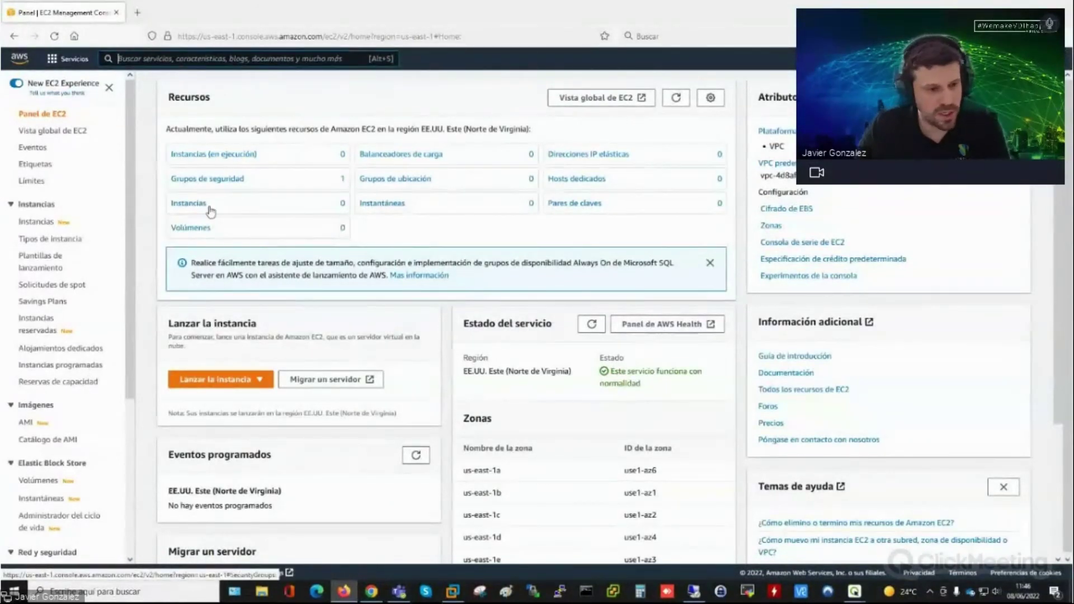
click(38, 223)
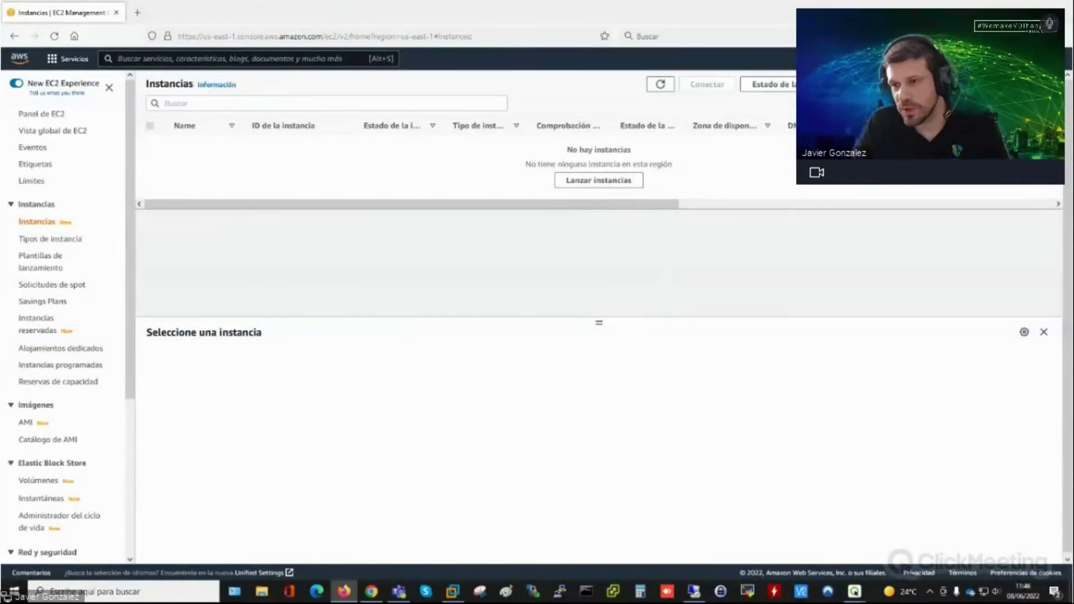
click(924, 58)
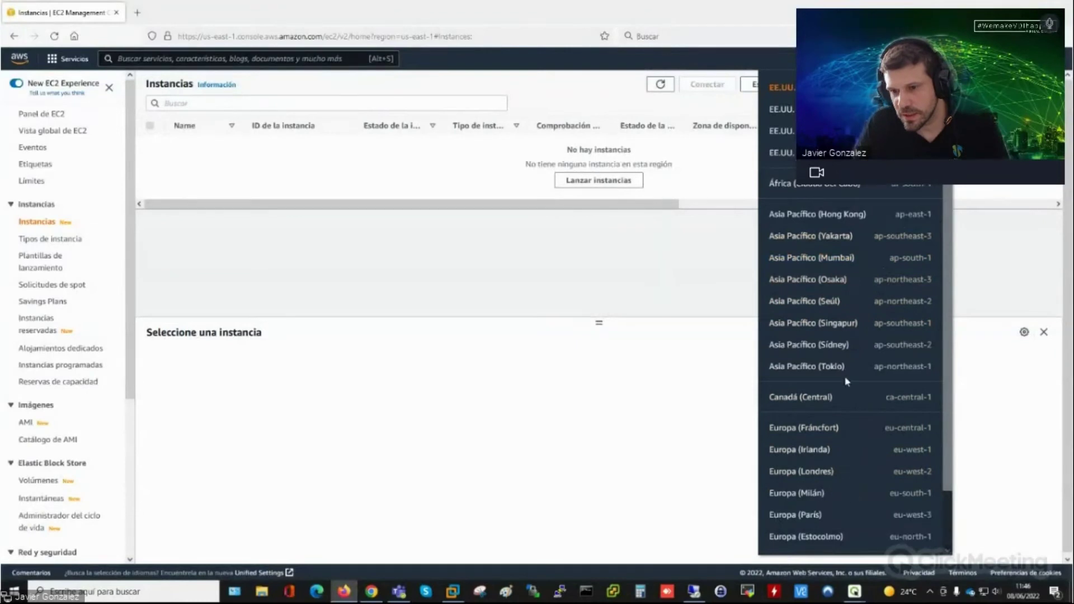
click(826, 428)
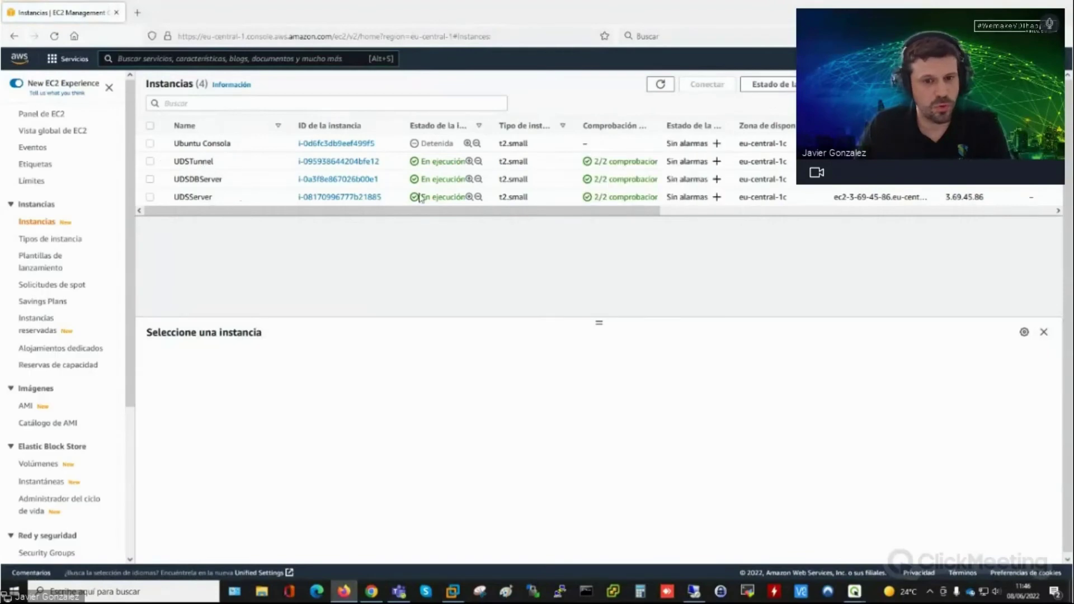
Step: Open the aws.udsenterprise.com login page in a new browser tab
click(137, 12)
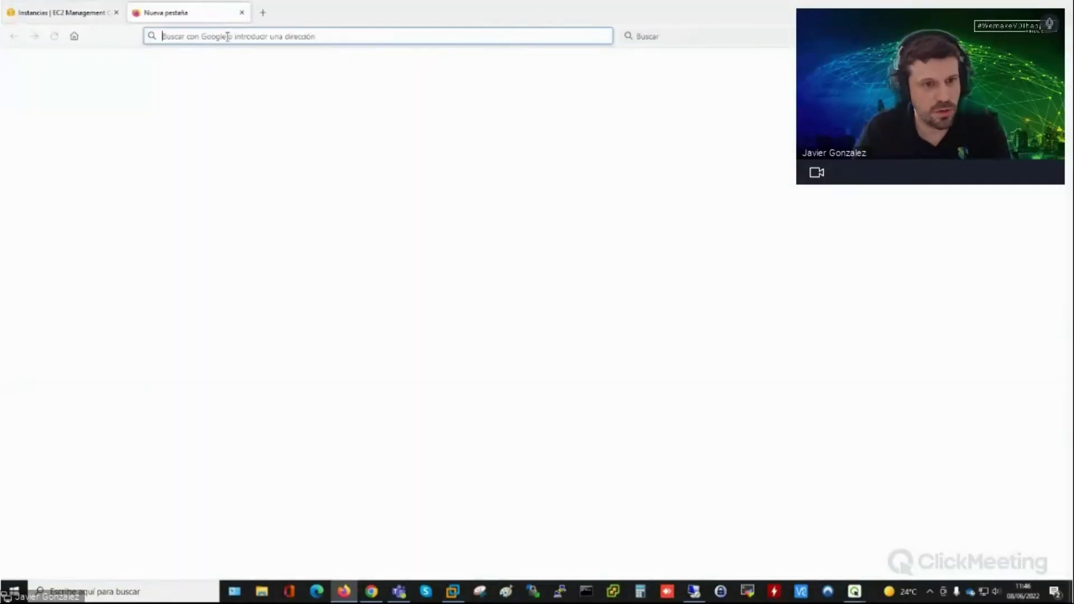
click(228, 37)
text(aws)
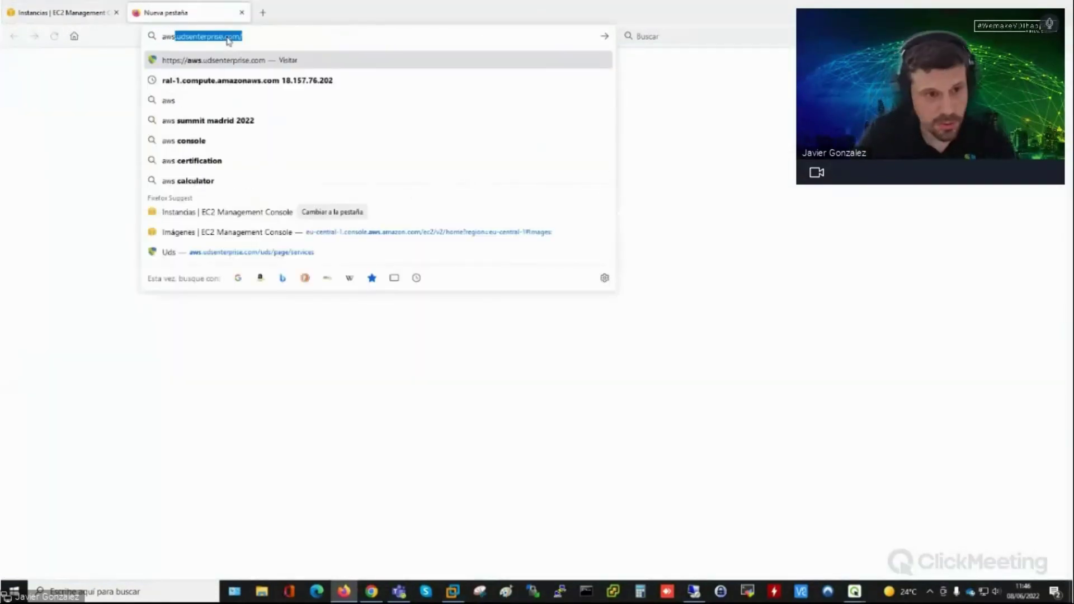
key(Return)
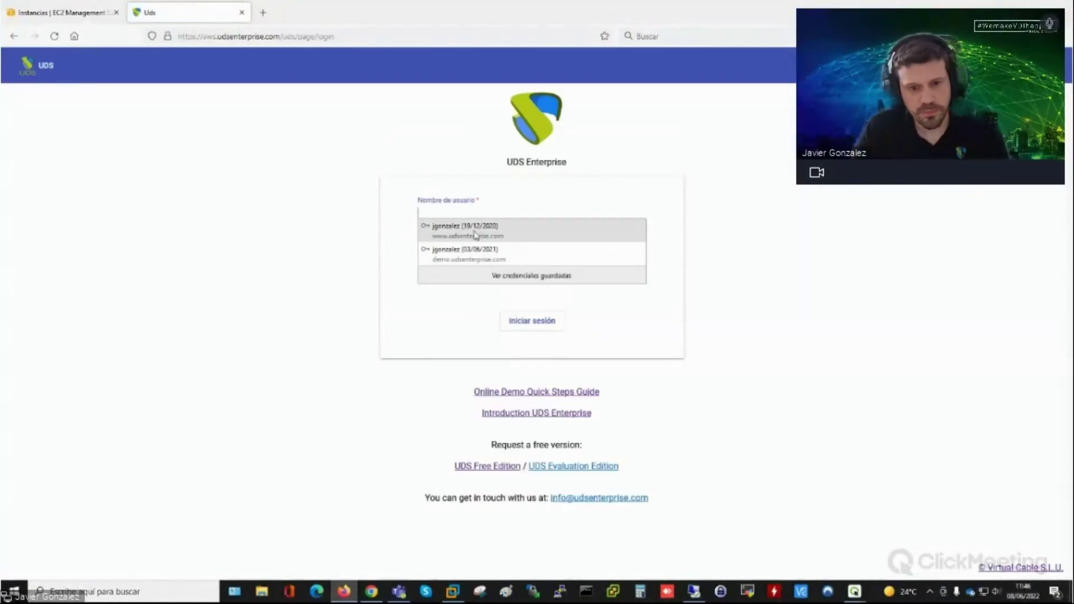
click(472, 231)
click(534, 320)
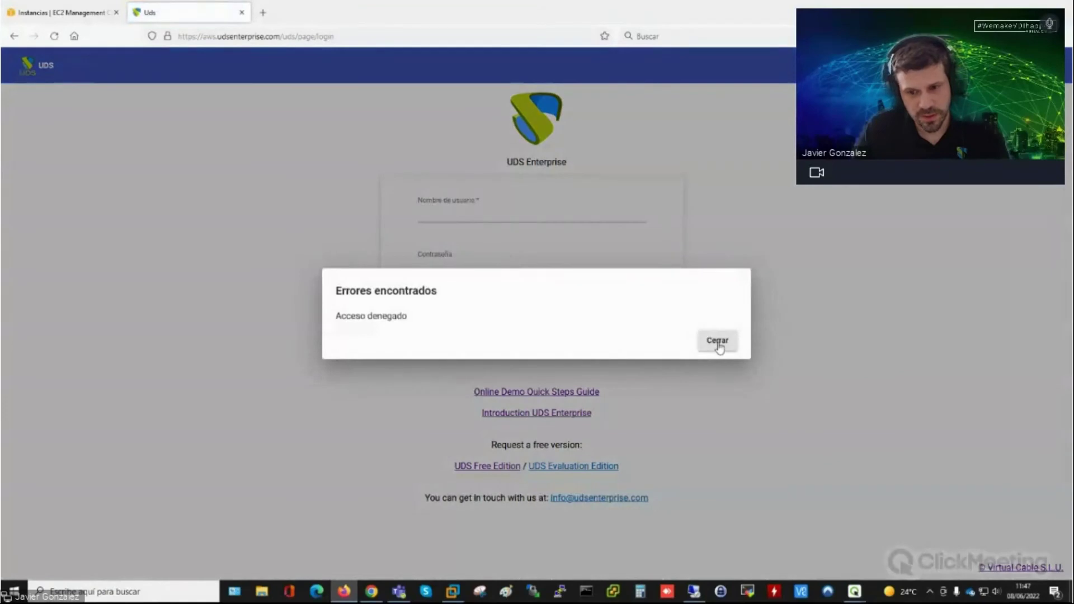
click(718, 340)
Step: Sign in to UDS Enterprise with the saved username and account password
click(461, 213)
click(492, 253)
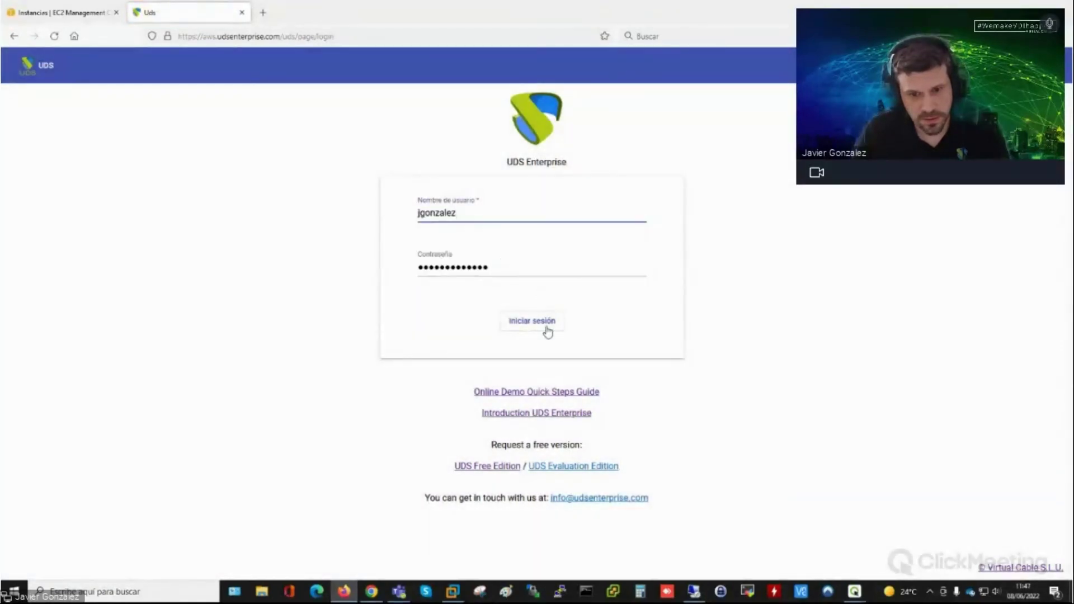
click(547, 323)
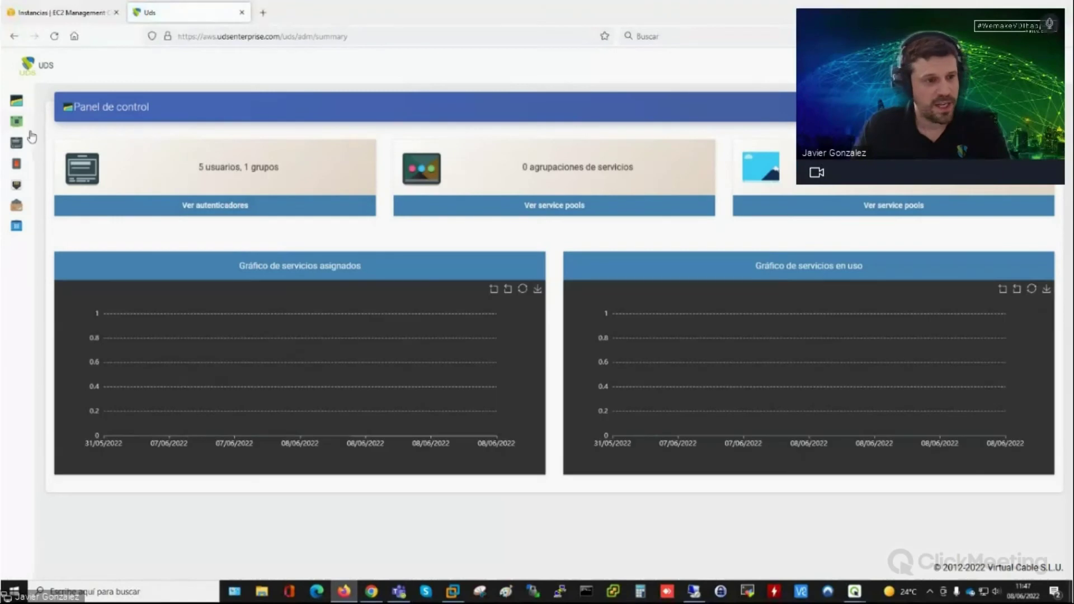
Step: Start a new service under the AWS service provider and name it xUbuntu20
click(28, 121)
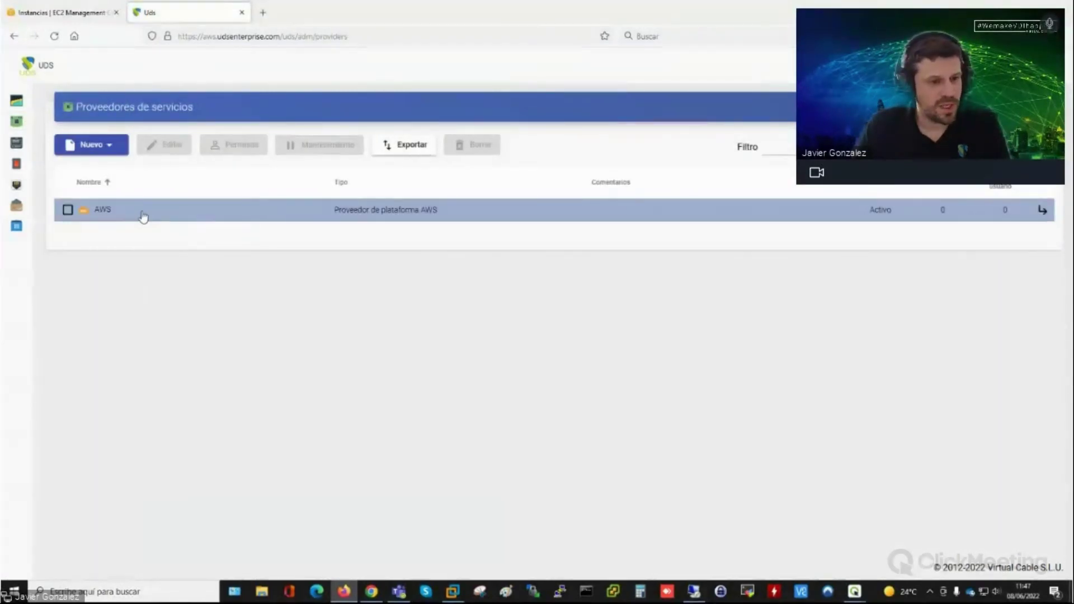
double_click(140, 216)
click(120, 224)
click(154, 246)
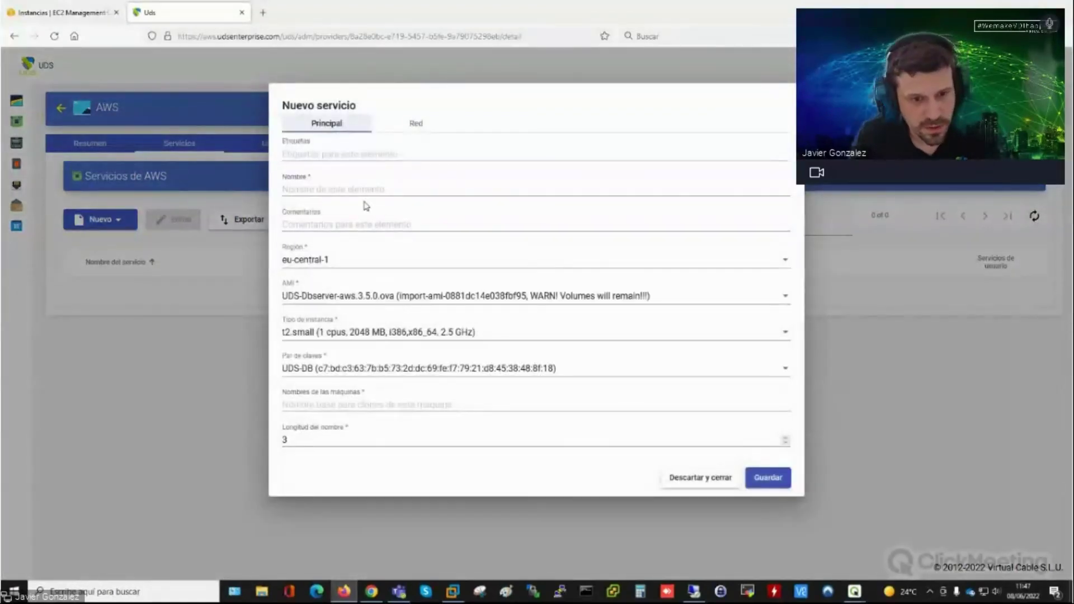
click(366, 190)
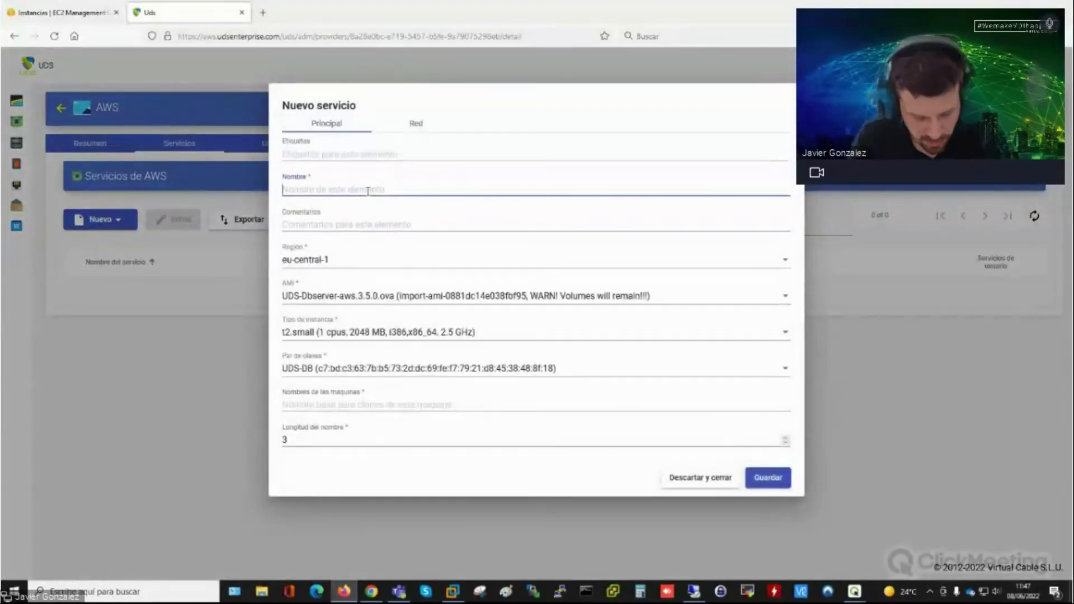
text(xUbuntu)
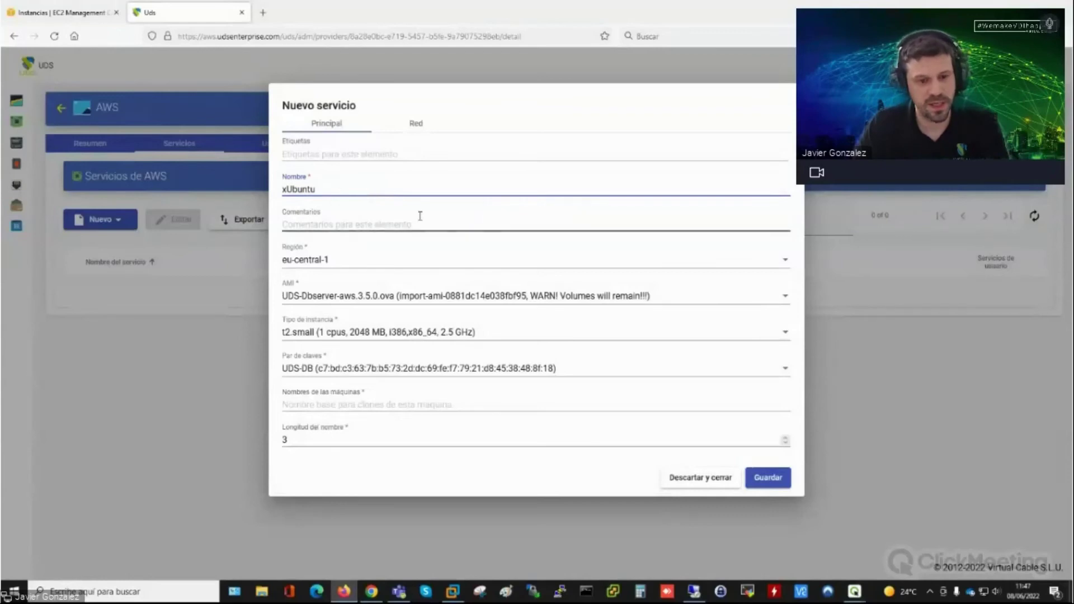
text(20)
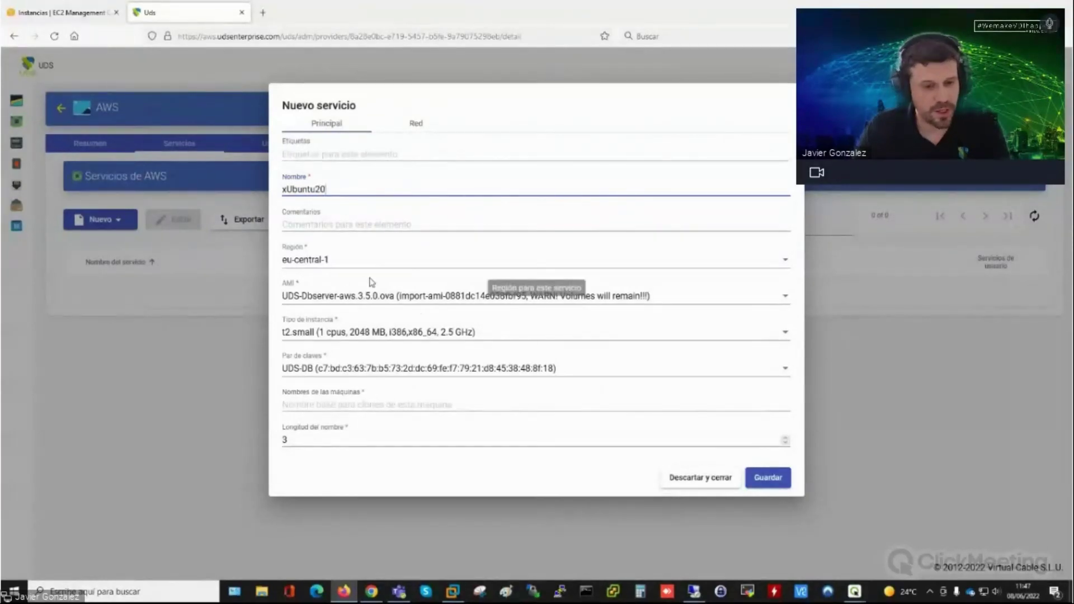
Step: Base the service on the xUbuntu20-UDS-IMG AMI, with the UDSServers key pair and the machine base name ubuntu-
click(380, 303)
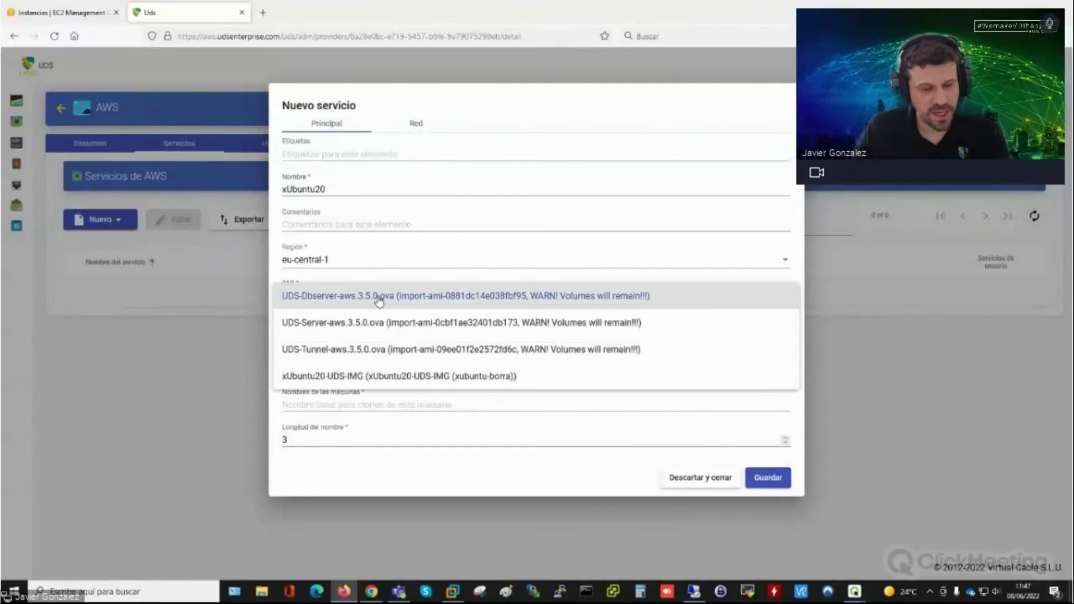
click(403, 376)
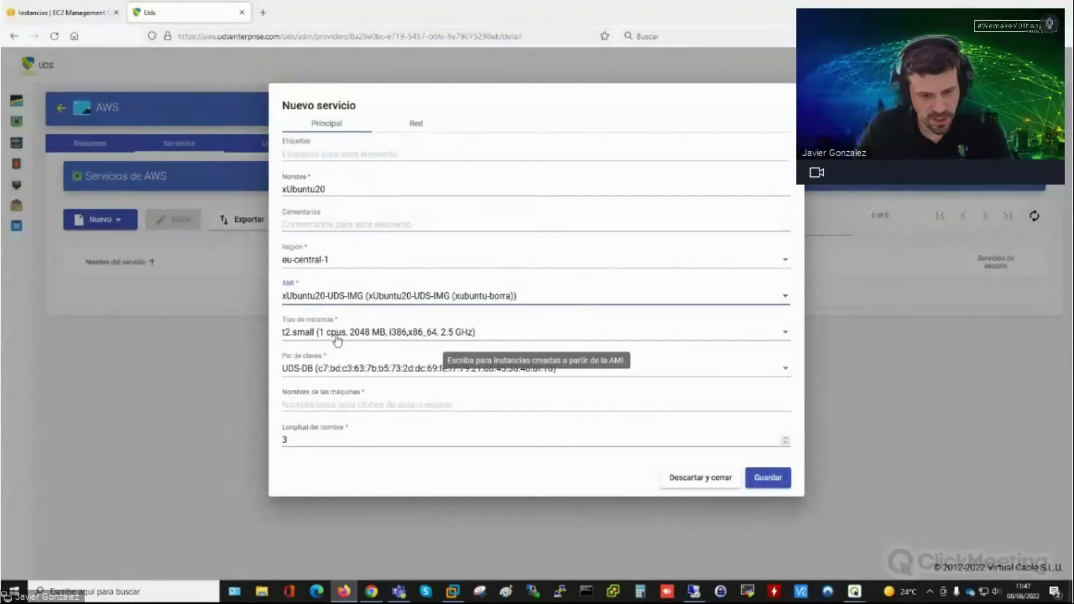
click(366, 368)
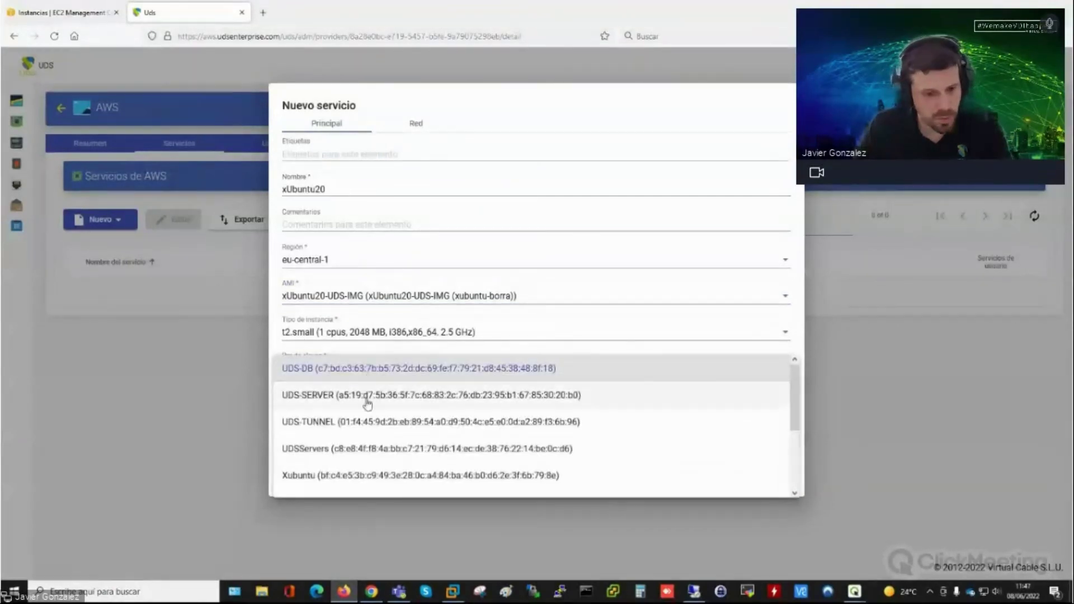
click(343, 450)
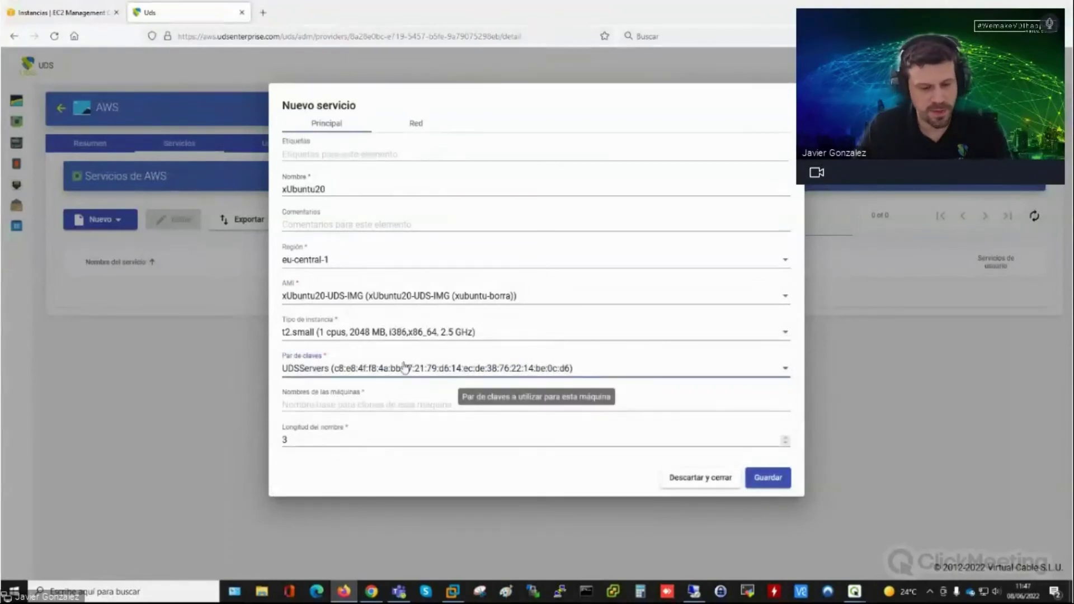
click(371, 405)
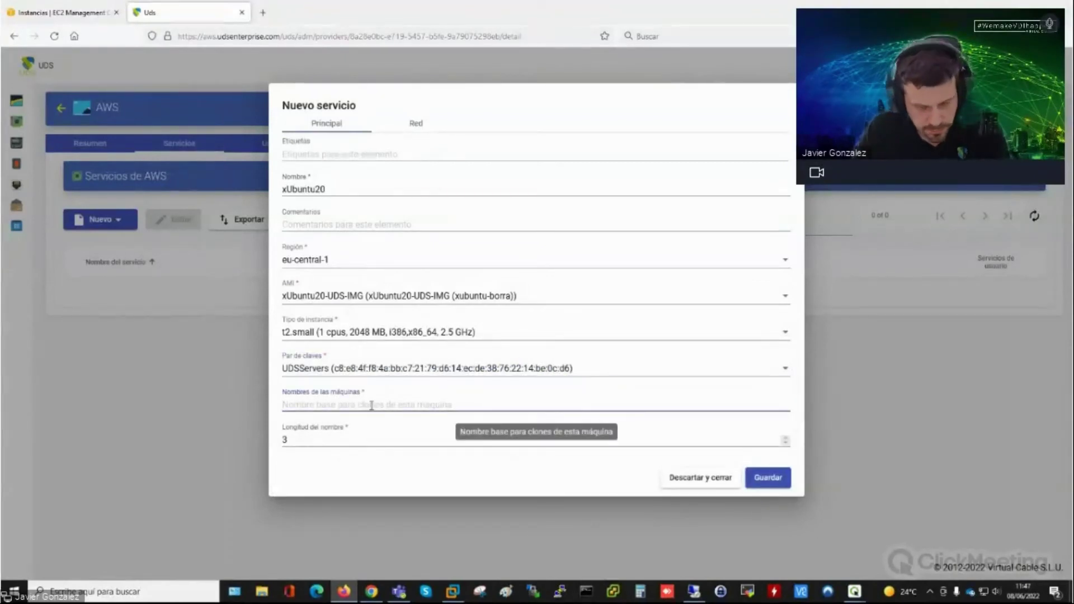
text(ub)
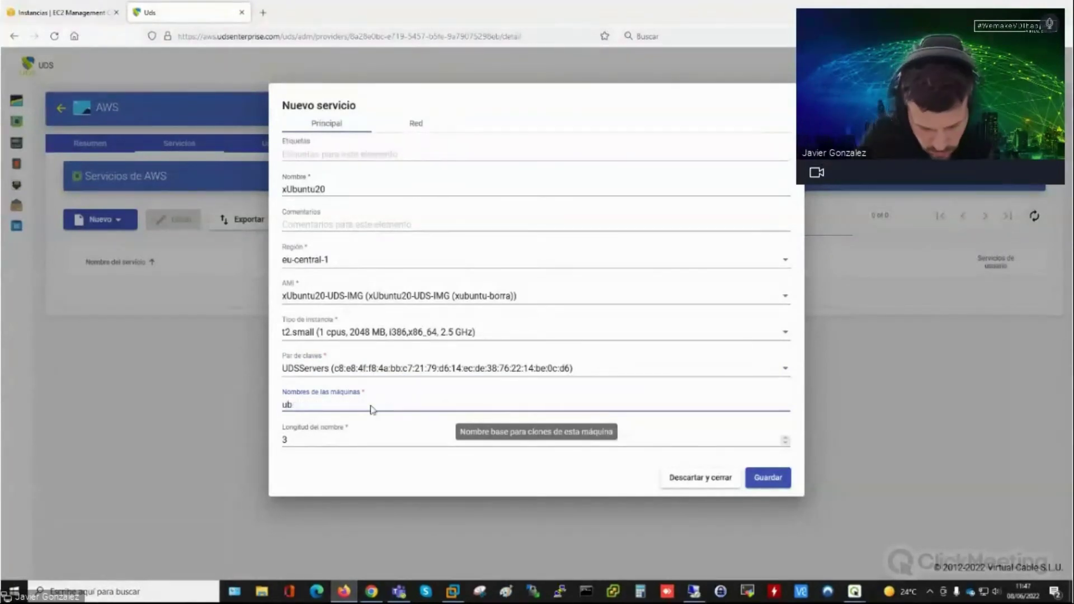
text(untu-)
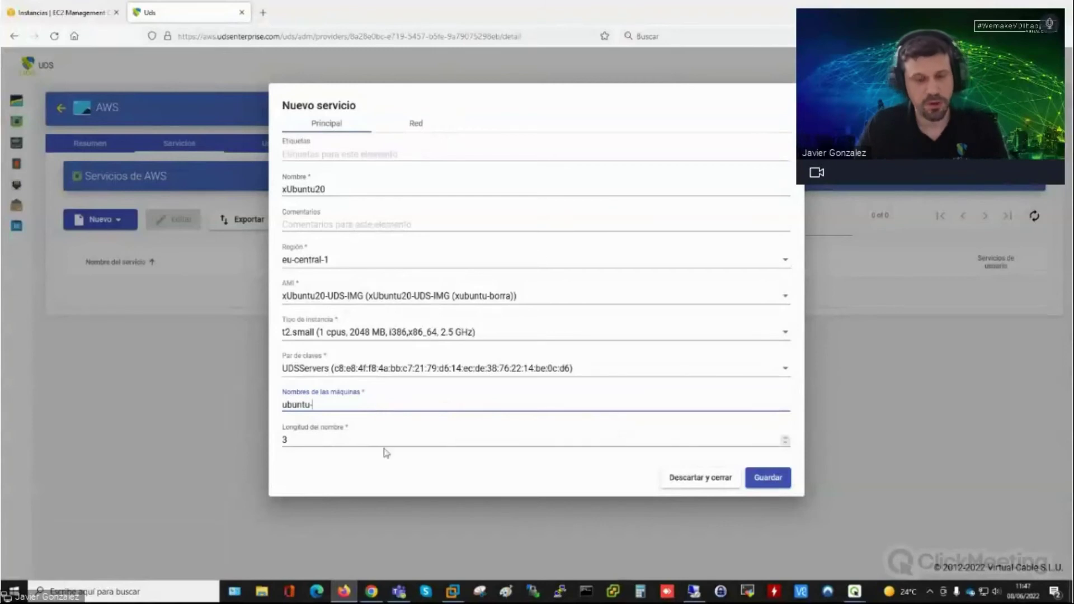
Step: Set the service's network to VPC-10-16 (10.0.0.0/16) and its public subnet 10.0.0.0/24 on eu-central-1c
click(423, 120)
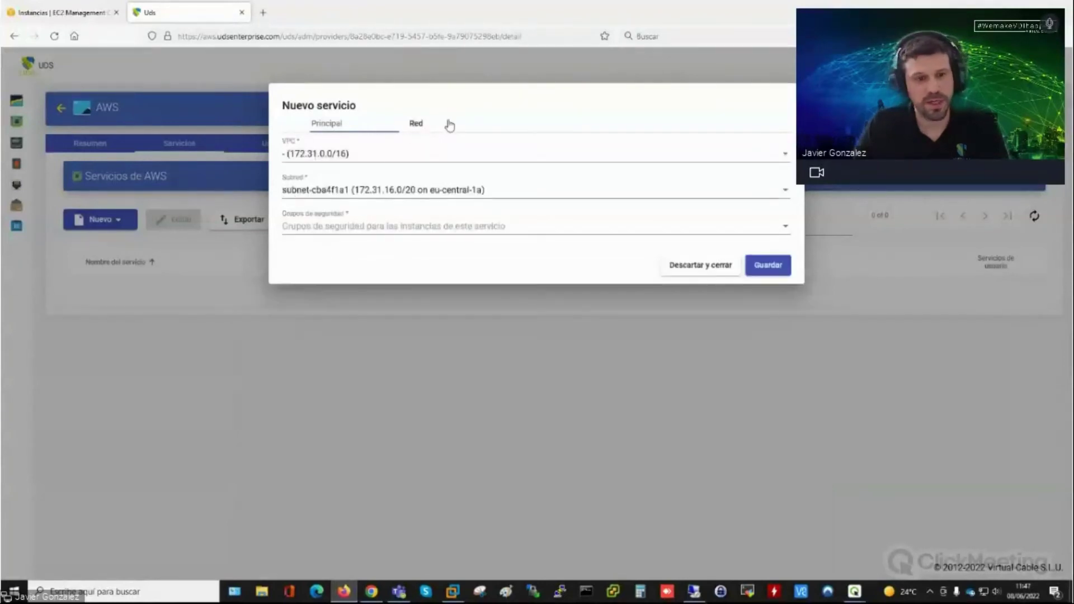
click(362, 160)
click(353, 207)
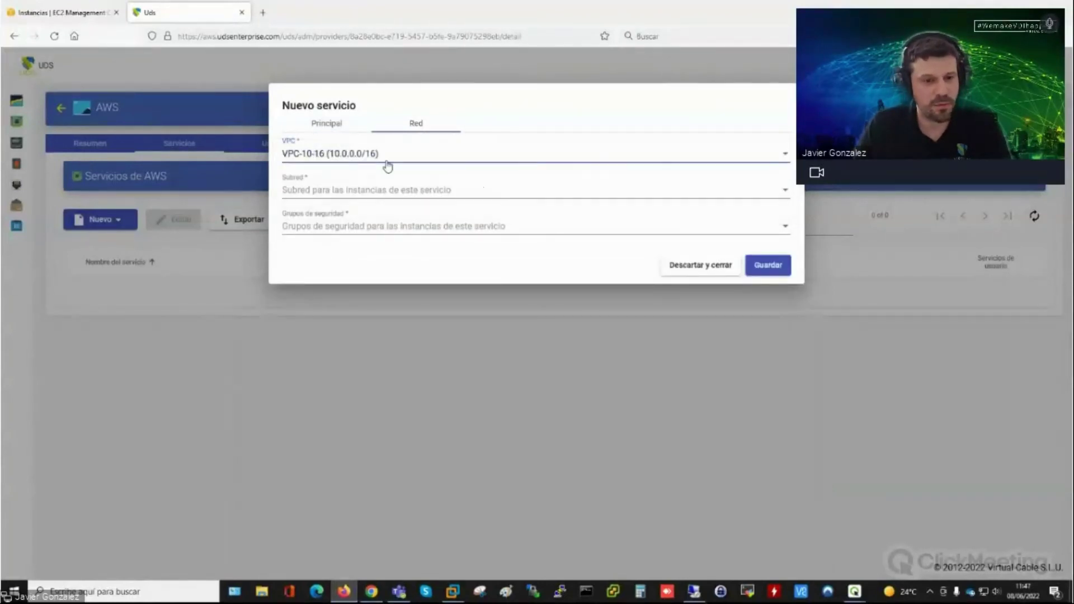
click(350, 184)
click(348, 218)
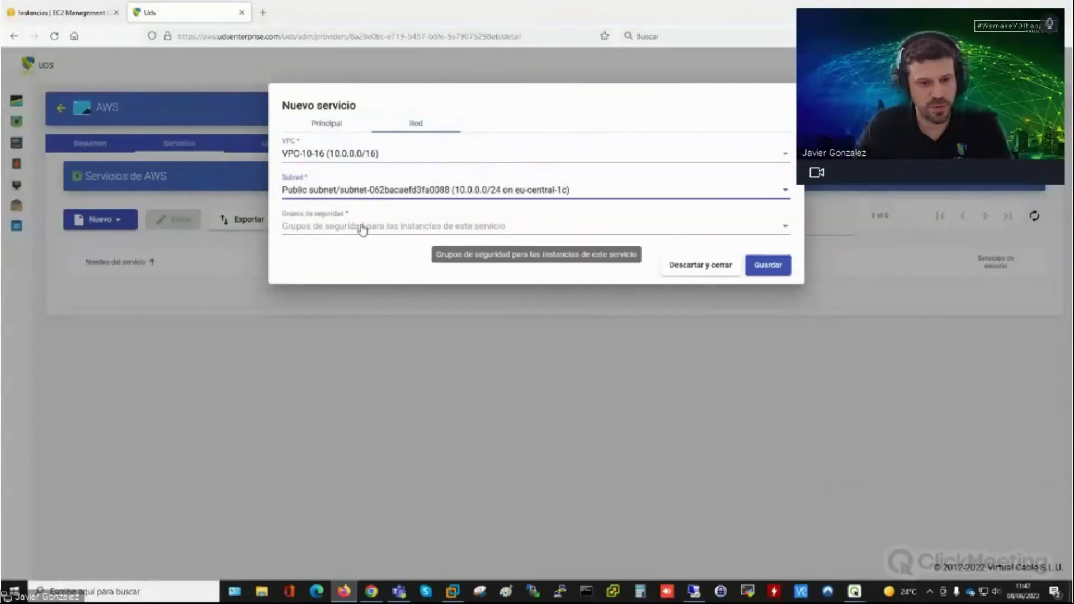
Step: Assign the UDS-VDI security group to the service and save it
click(363, 229)
scroll(377, 254, down, 2)
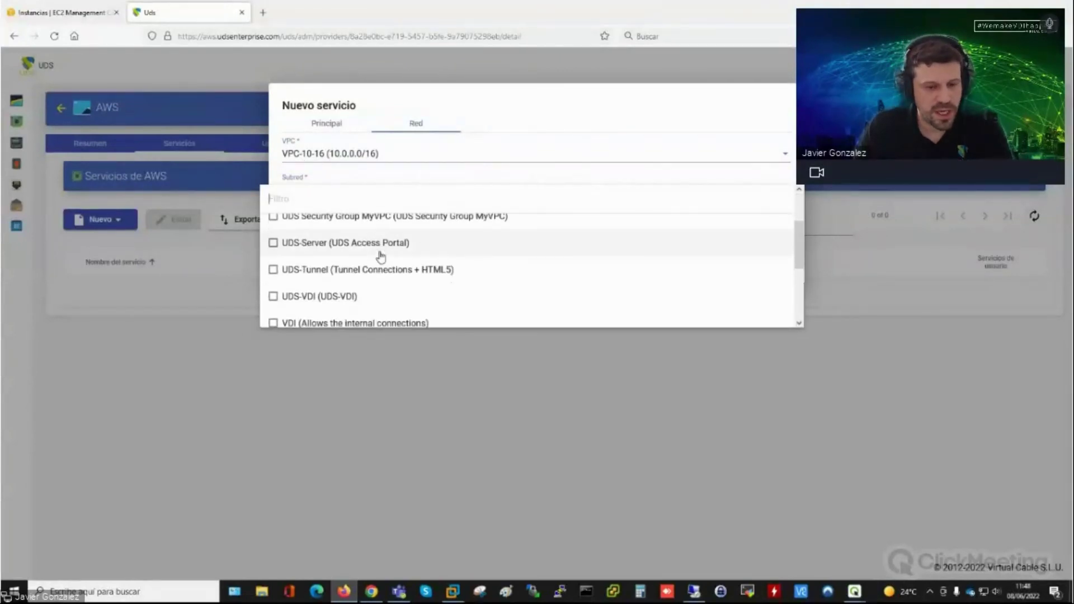
click(273, 297)
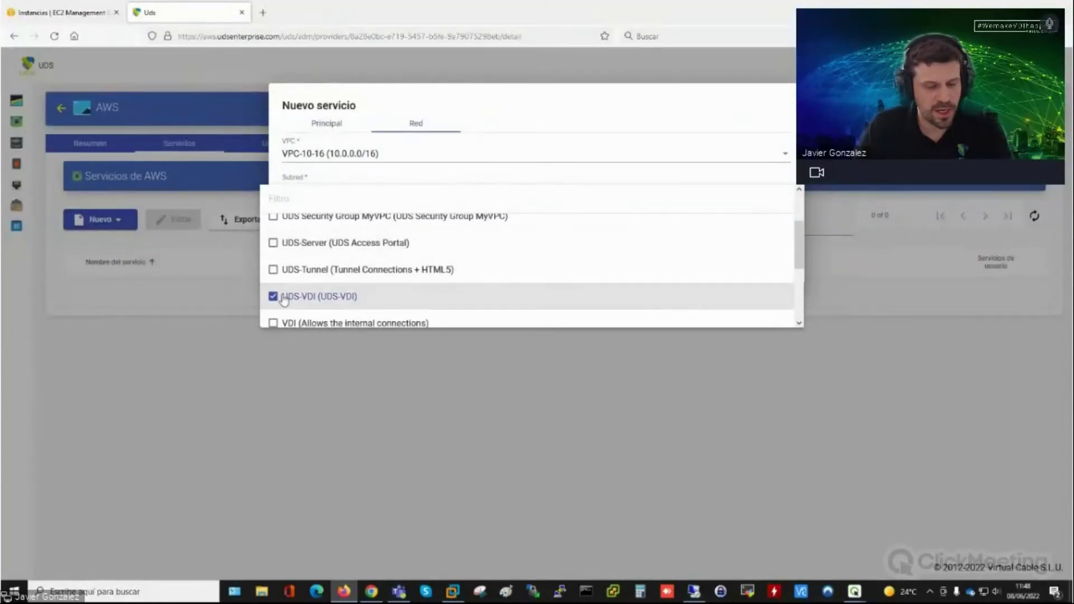
click(465, 98)
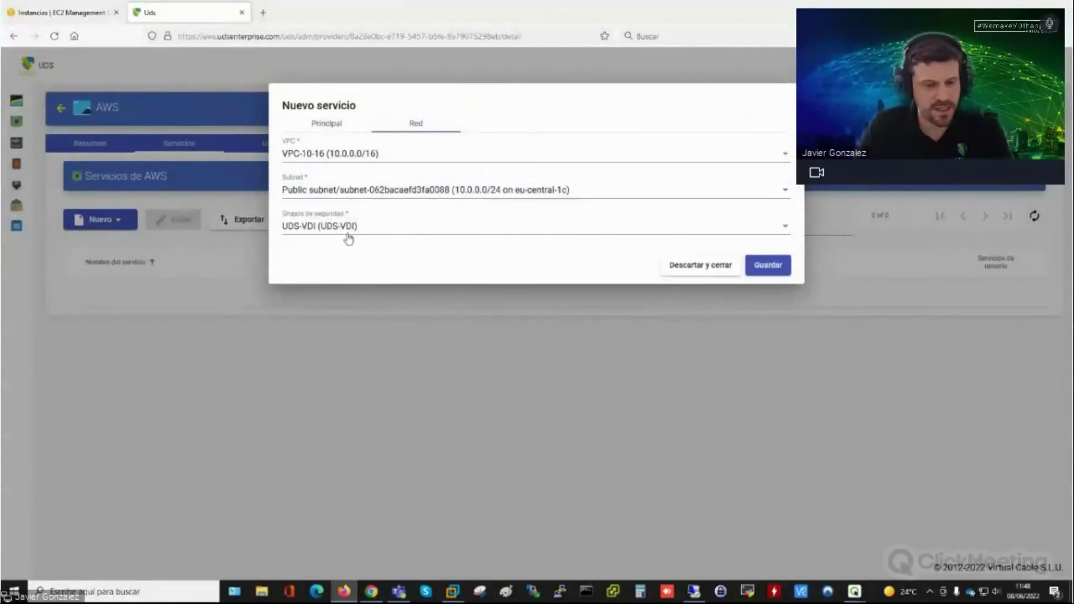
click(772, 270)
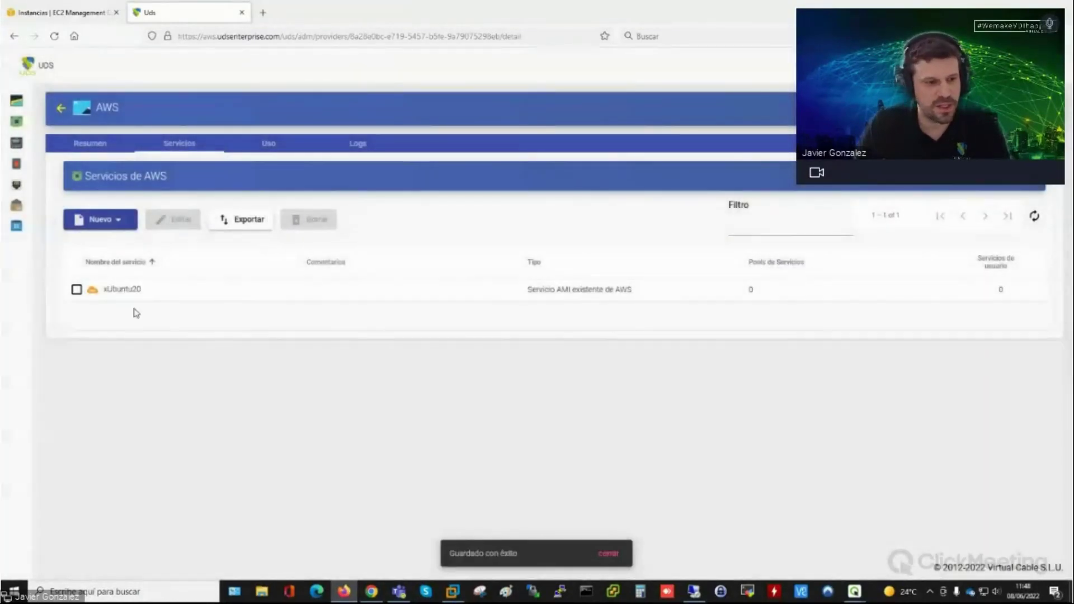
Step: Start a new service pool and name it xUbuntu20
click(34, 205)
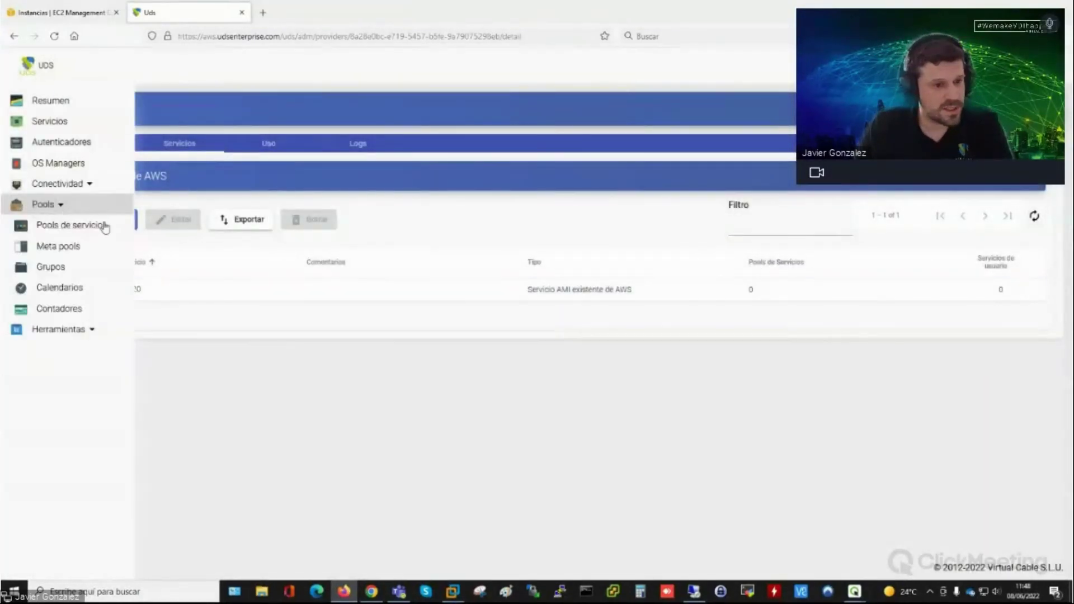
click(84, 224)
click(84, 150)
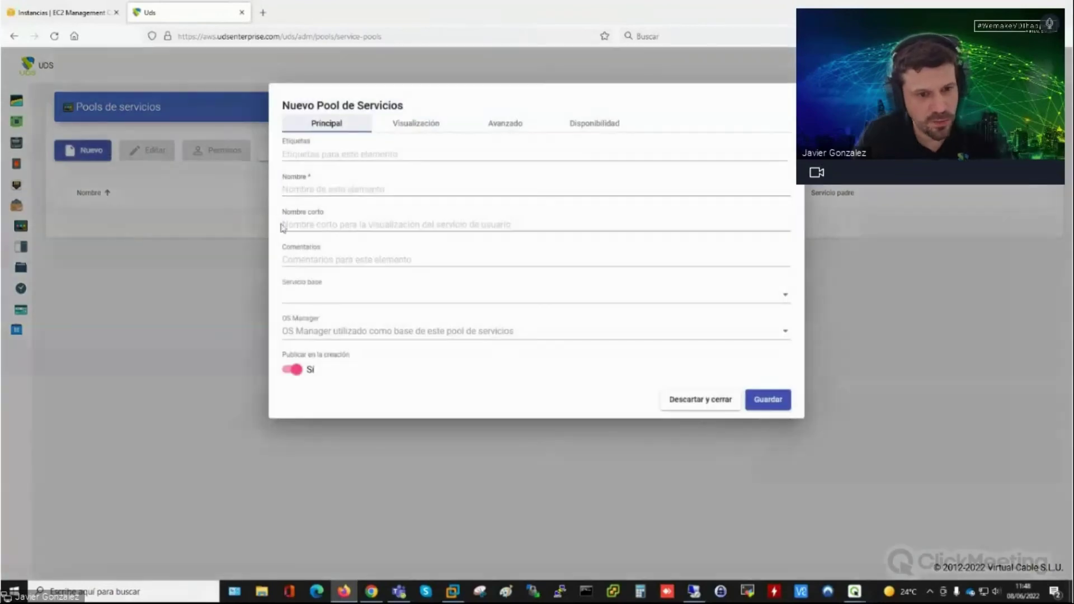
click(319, 190)
text(xUbuntu20)
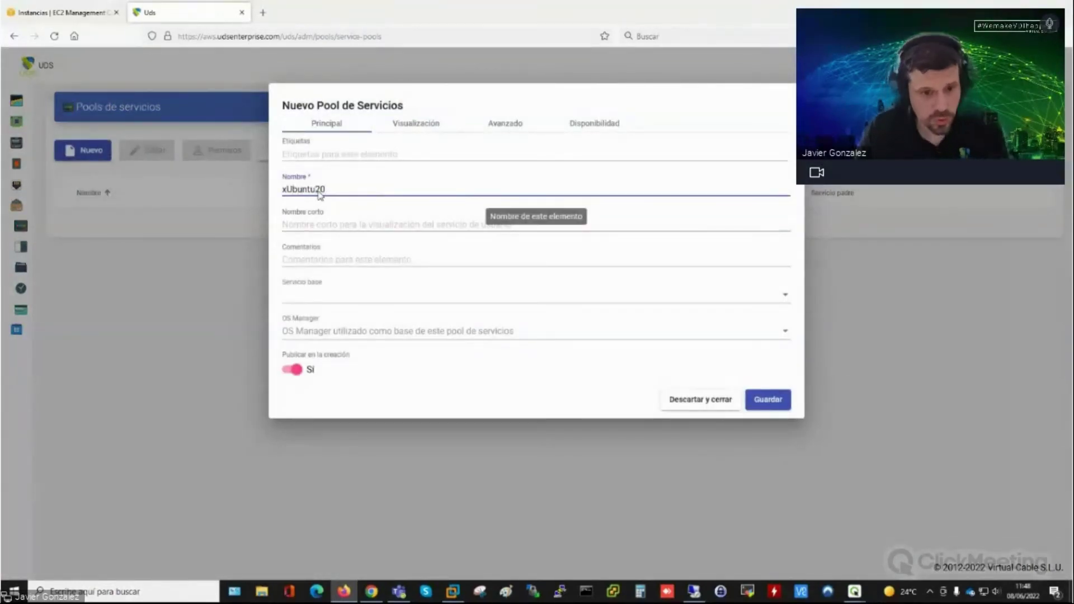
Step: Set the pool's base service to AWS\xUbuntu20 and its OS manager to Linux no persistente
click(324, 299)
click(330, 319)
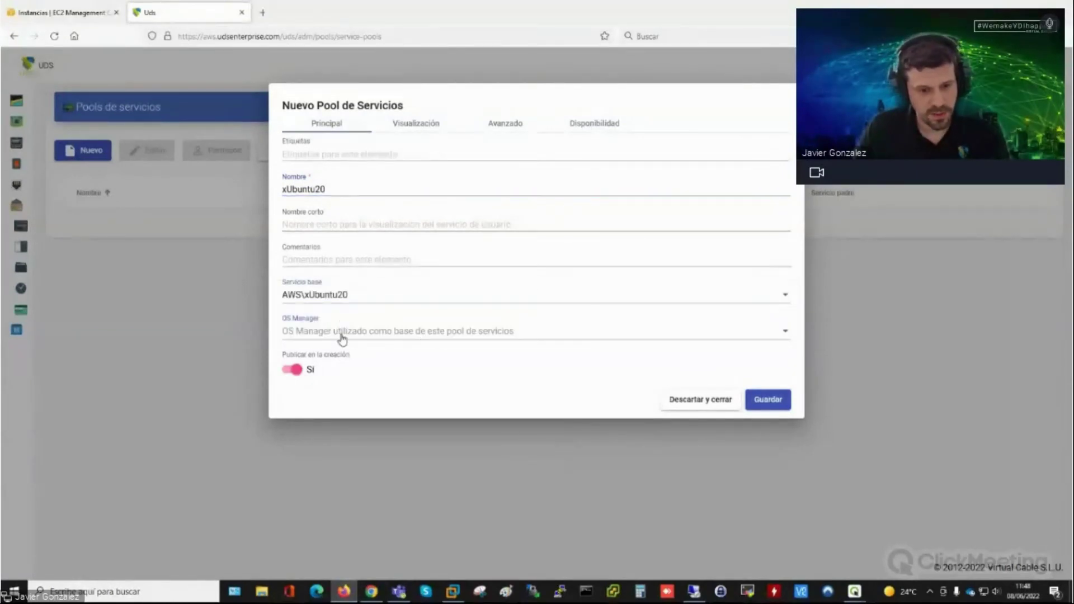
click(343, 336)
click(344, 332)
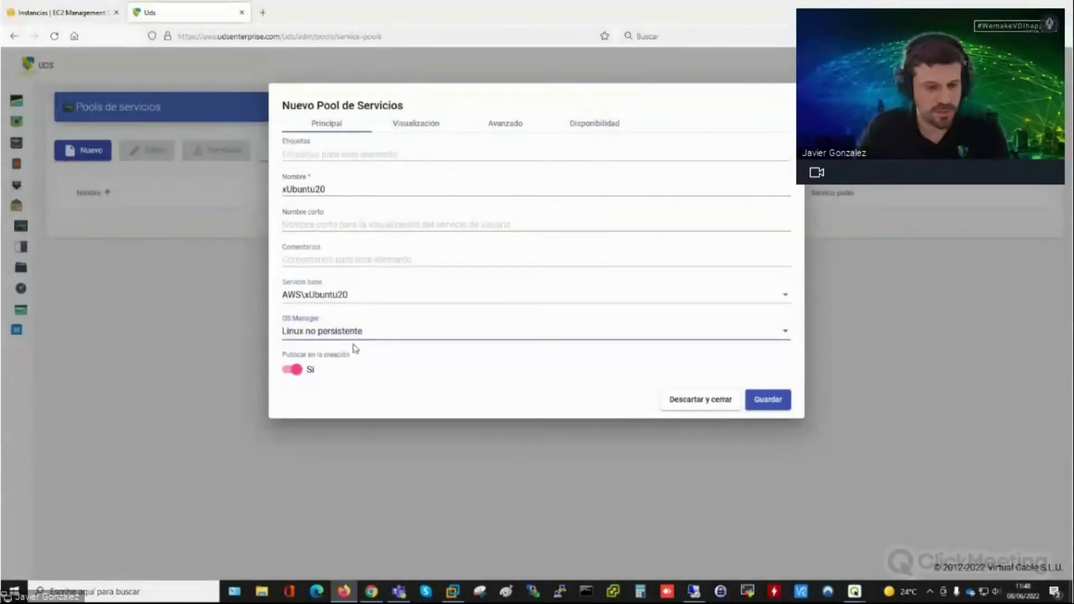
Step: Set the number of services the pool keeps in the first-level cache and save the pool
click(594, 124)
click(297, 188)
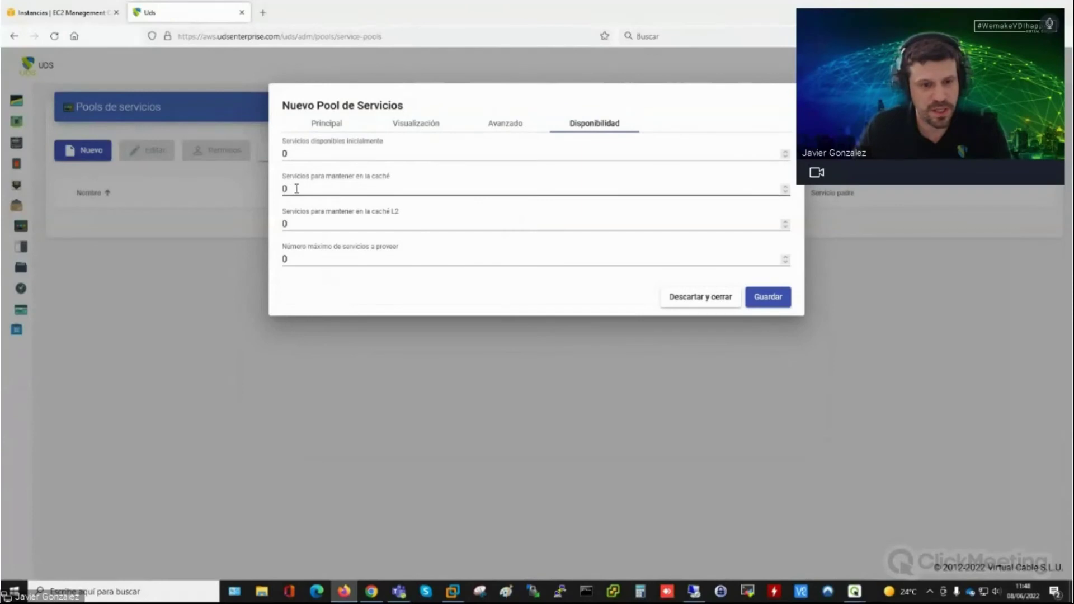
double_click(283, 188)
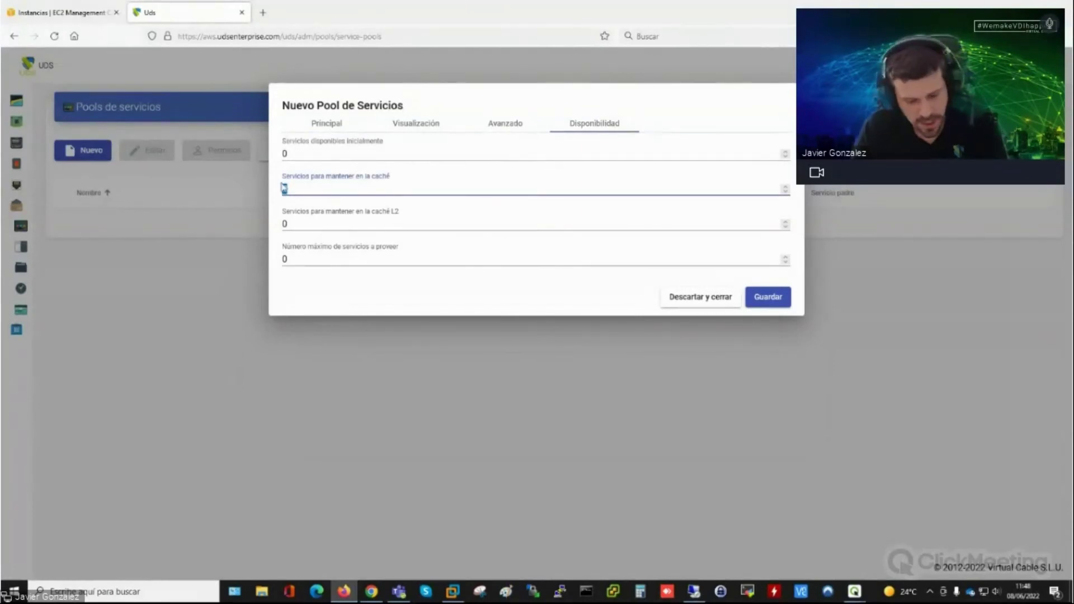
click(778, 301)
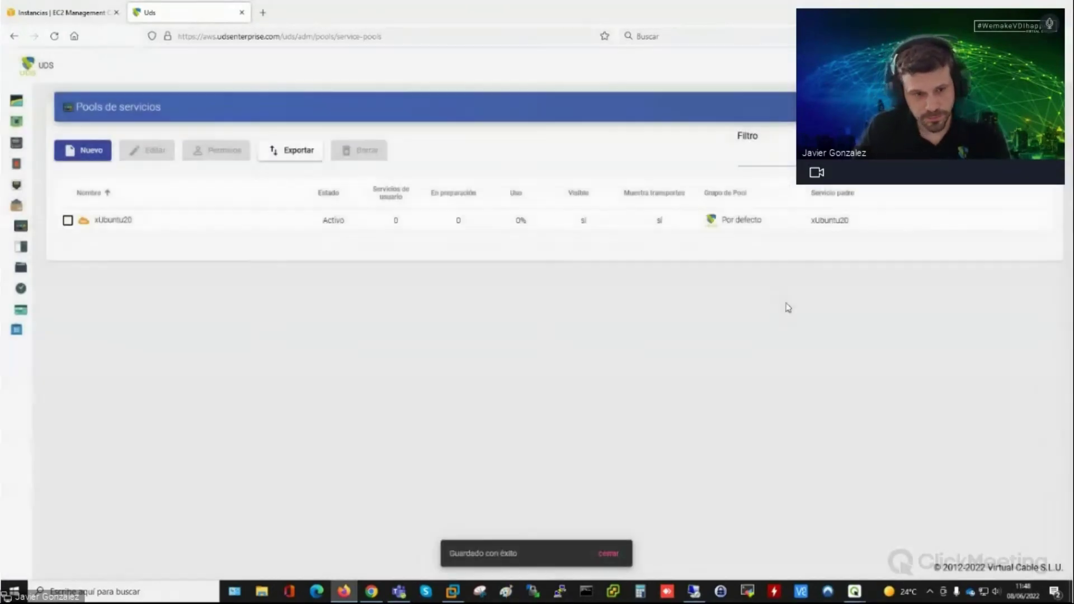
Step: Open the xUbuntu20 pool's publications and refresh them to check the publication status
double_click(141, 225)
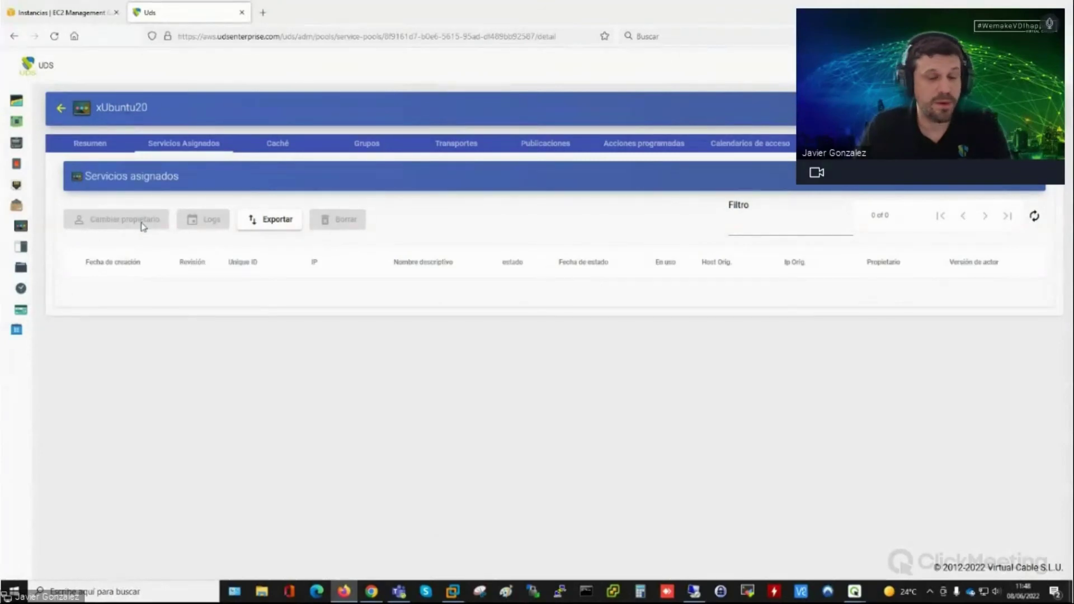
click(546, 147)
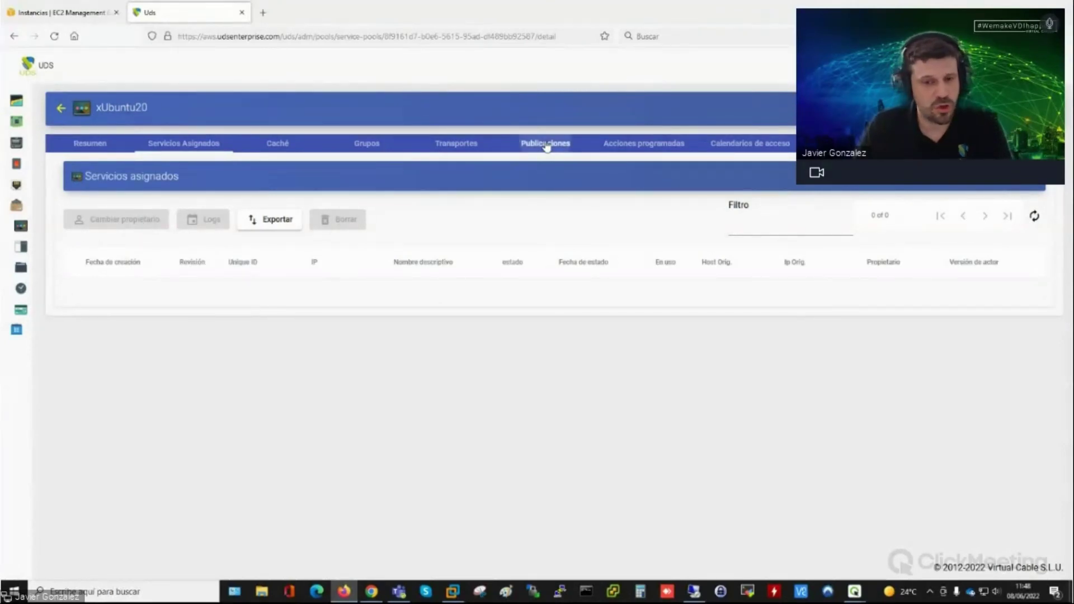
click(1037, 219)
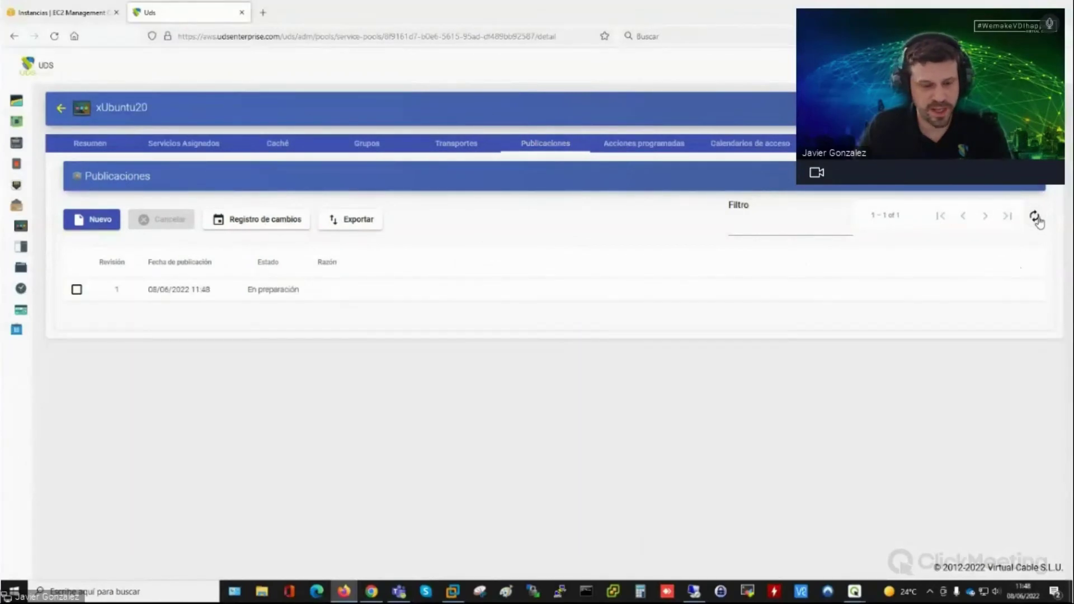
click(1036, 220)
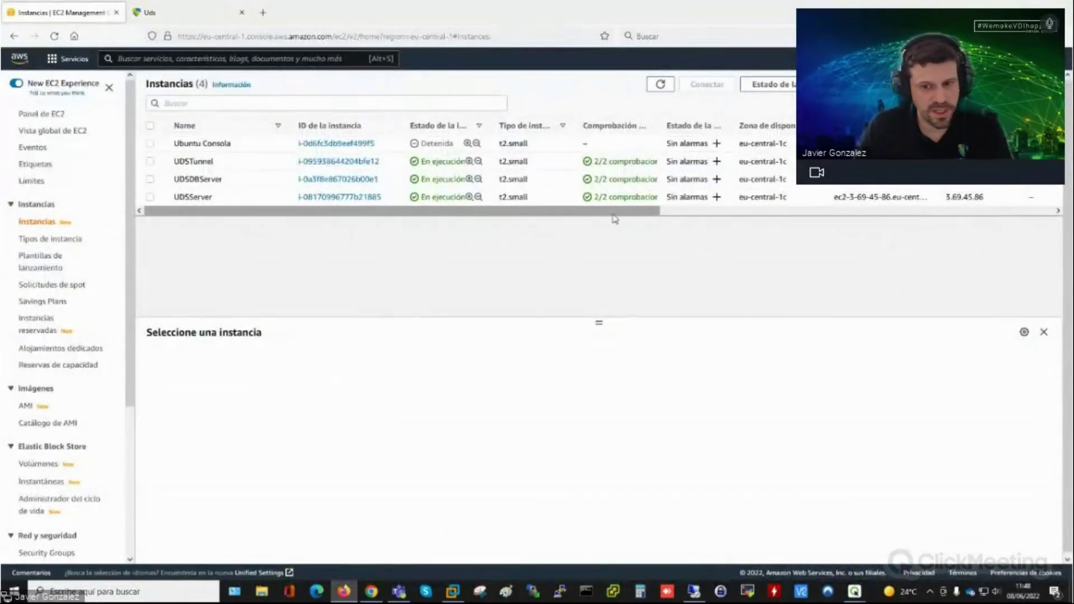
Step: Switch to the AWS EC2 console, enlarge the instances list area, and open the list of owned AMIs
drag(599, 322, 600, 351)
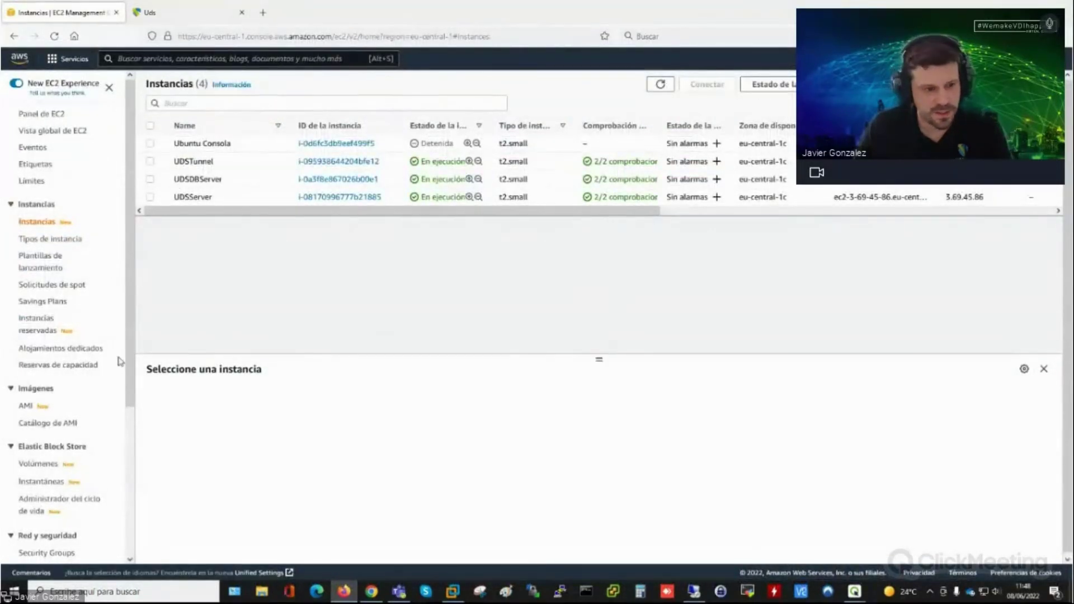
click(27, 406)
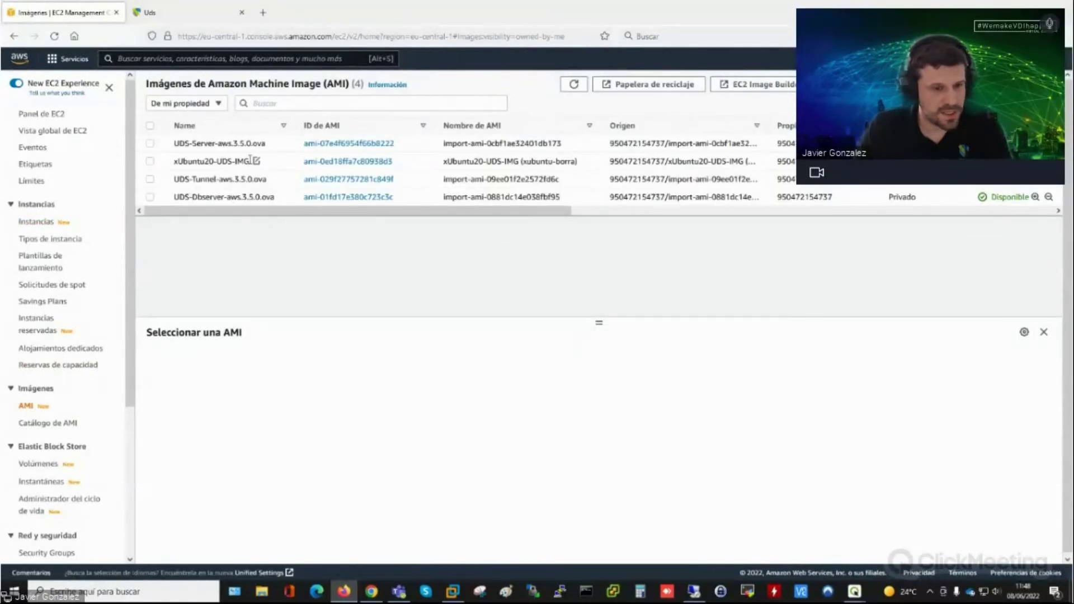
Step: Review the xUbuntu20-UDS-IMG AMI details and the EBS volumes, then refresh the EC2 instances list
drag(174, 161, 273, 163)
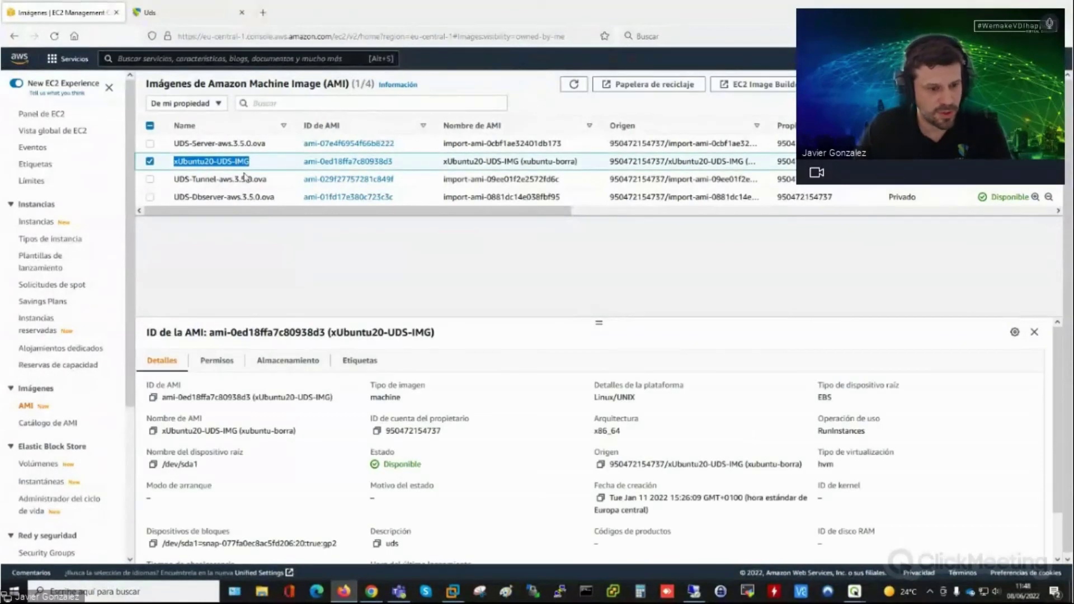
click(39, 464)
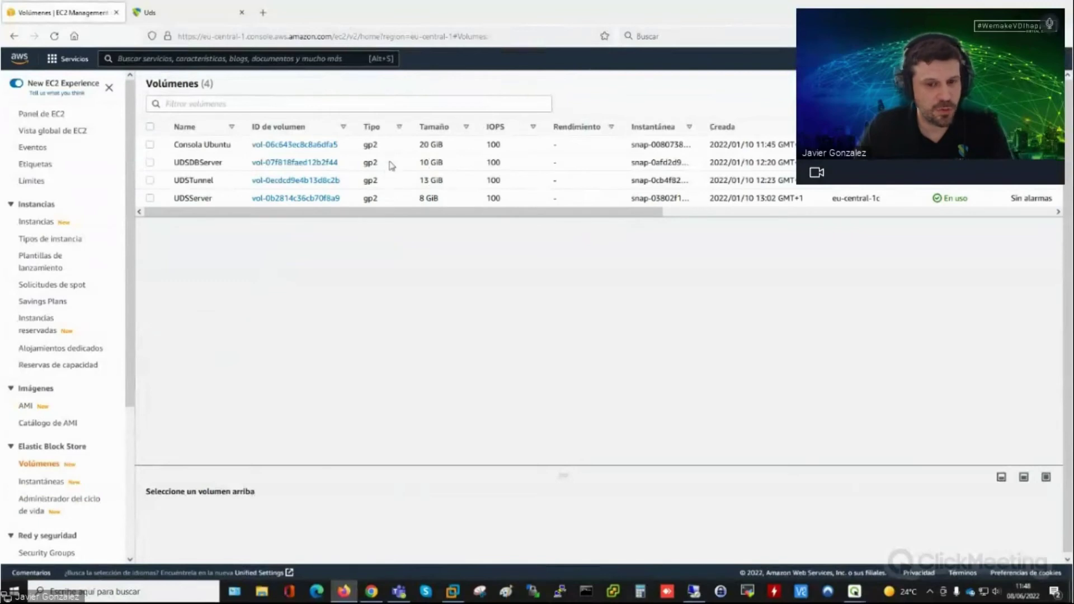
click(36, 223)
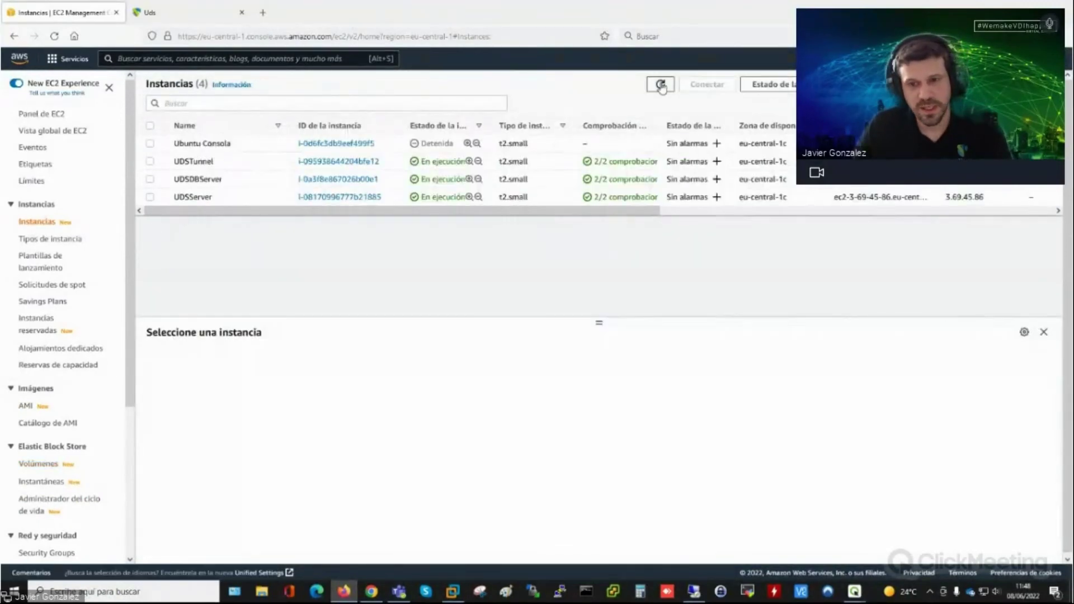
click(661, 85)
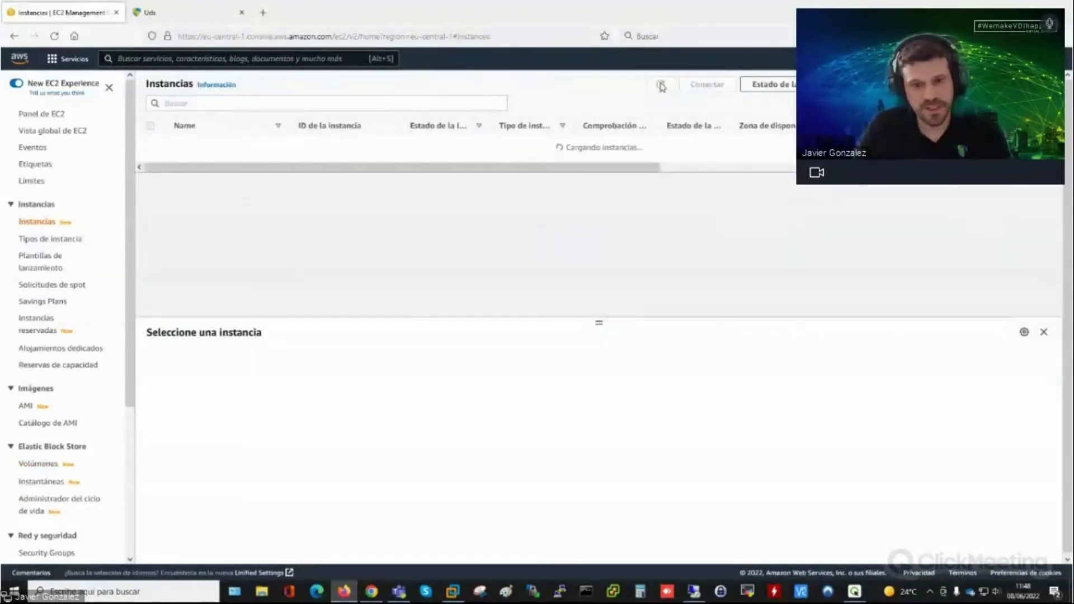
Step: Switch to the UDS administration, refresh the xUbuntu20 pool's publications, and check its refreshed list of cached services
click(185, 17)
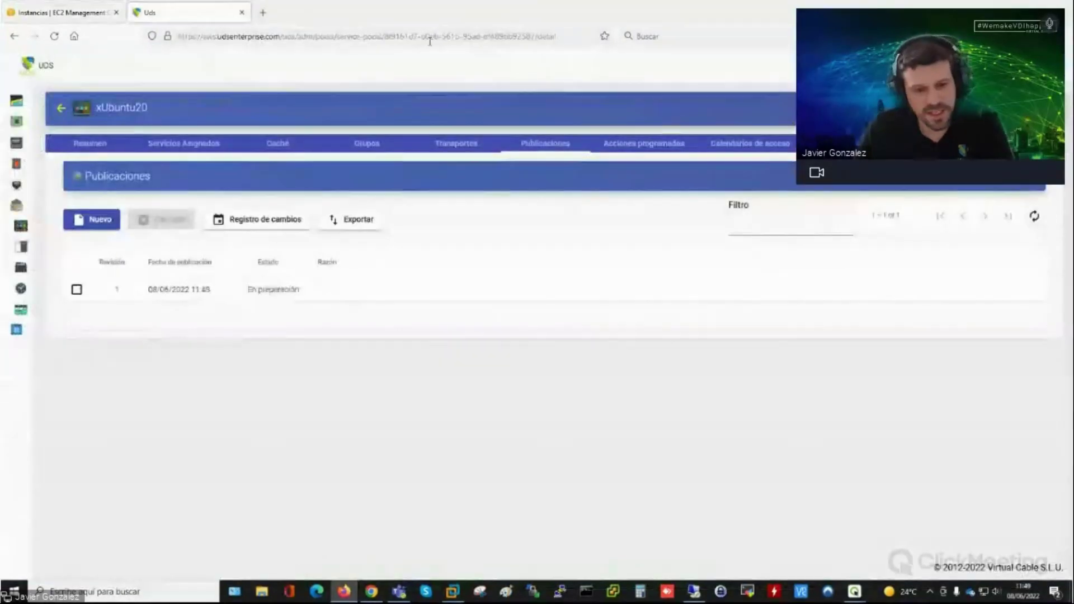
click(1035, 216)
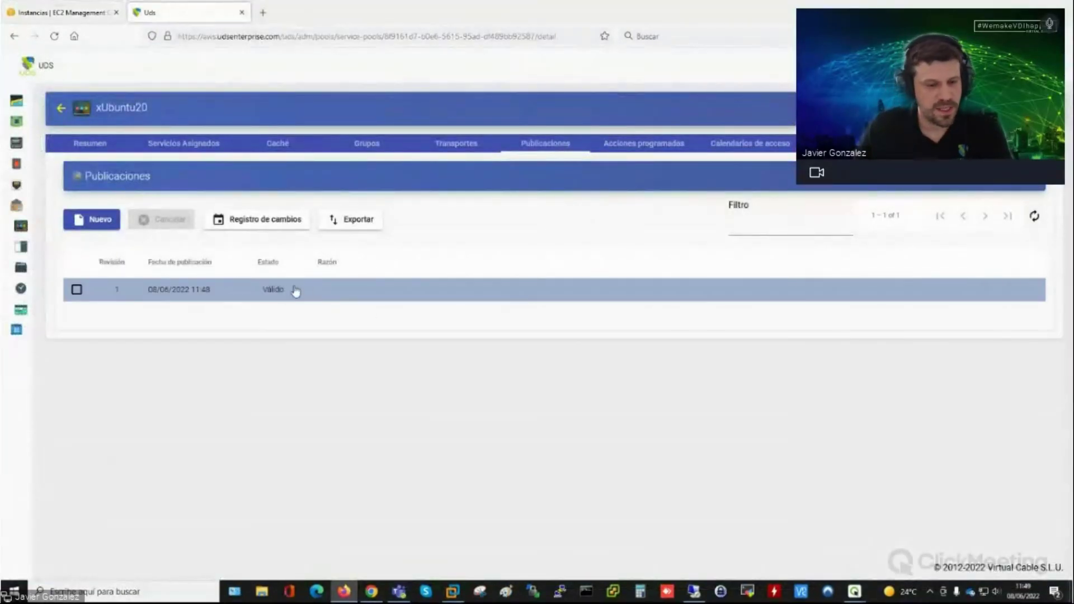
click(278, 144)
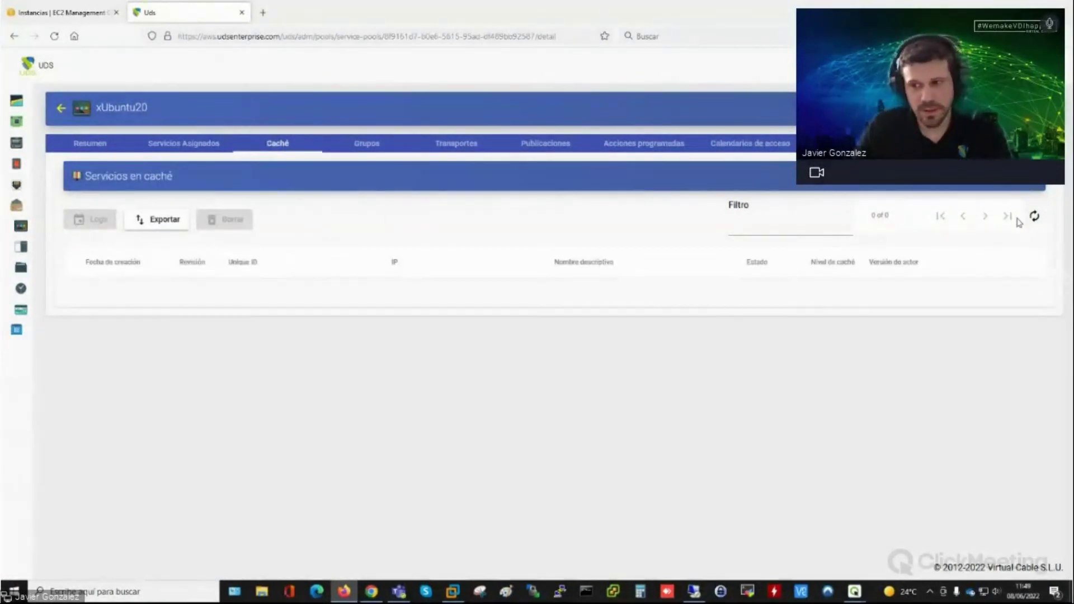
click(1035, 217)
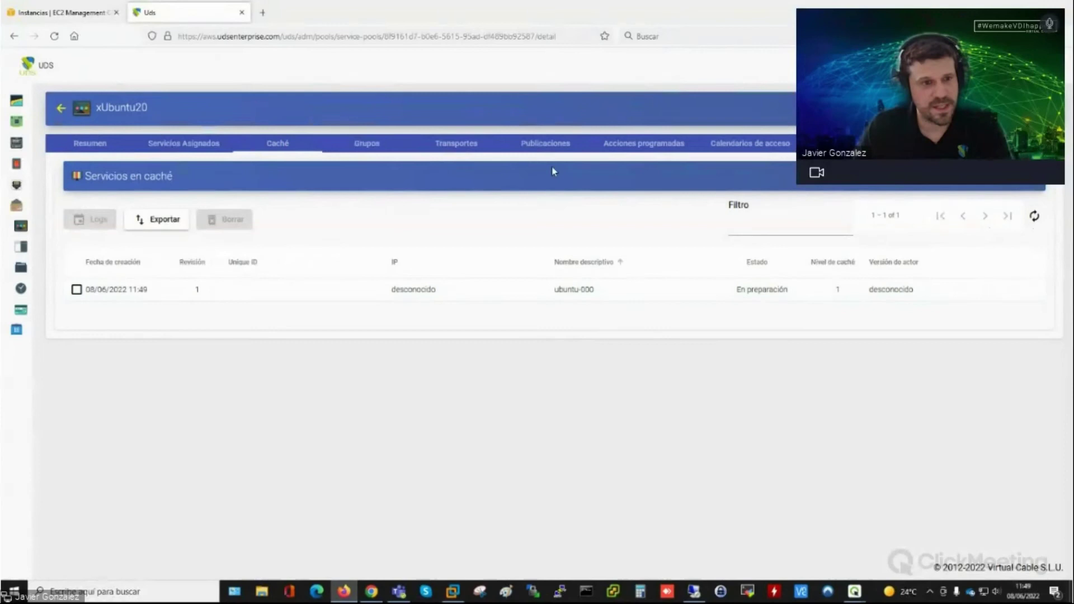
Step: Switch to the AWS EC2 console and refresh the instances list to check the ubuntu-000 machine
click(56, 12)
click(659, 87)
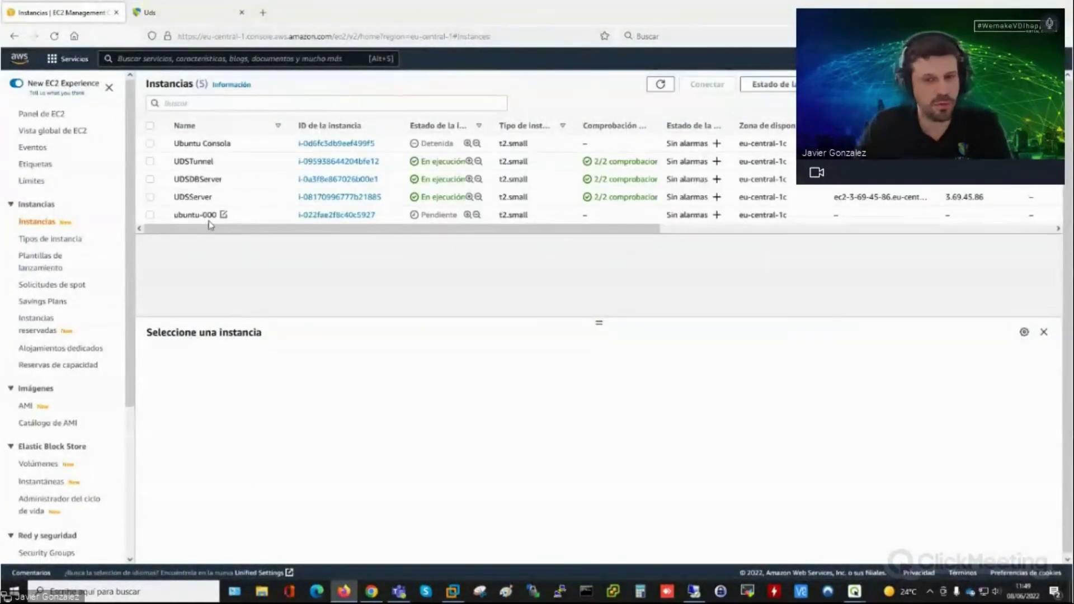
click(658, 86)
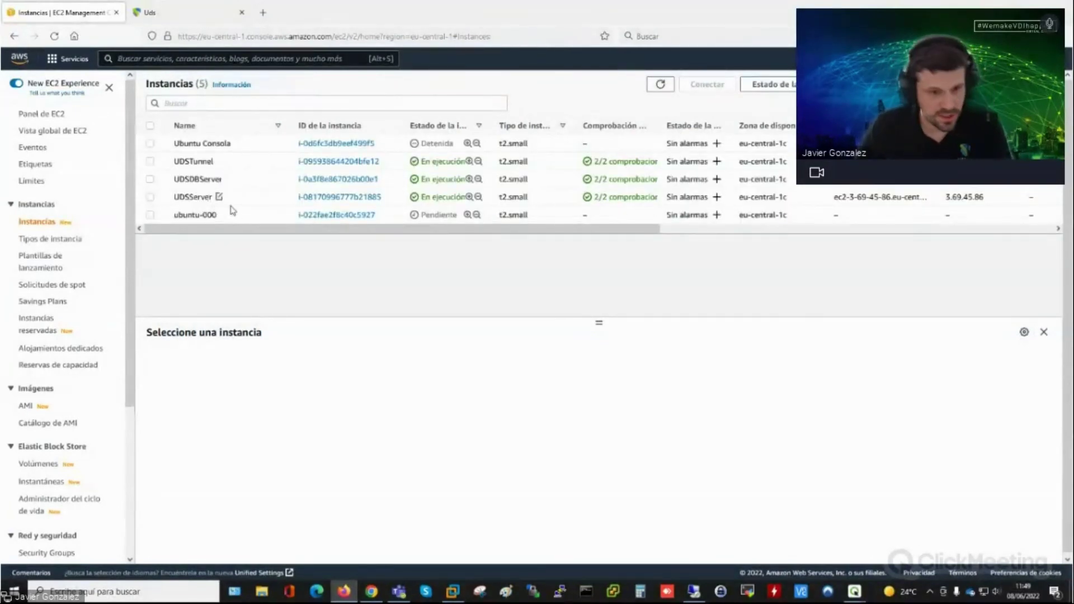
Step: Switch back to the UDS administration, open the service providers, and display the provider types available for creation
click(185, 17)
mouse_move(61, 145)
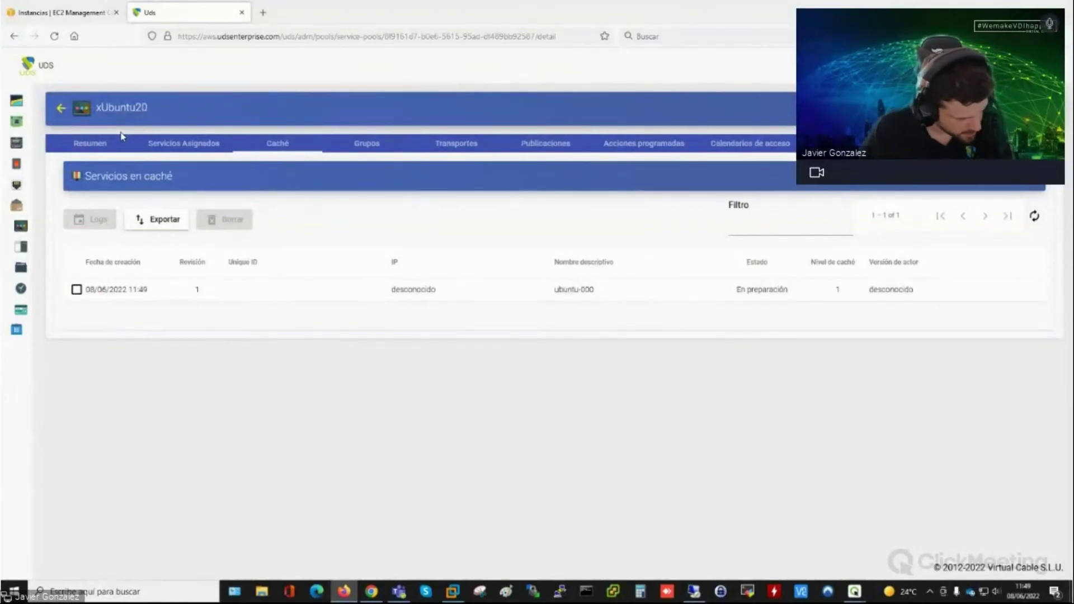
click(39, 120)
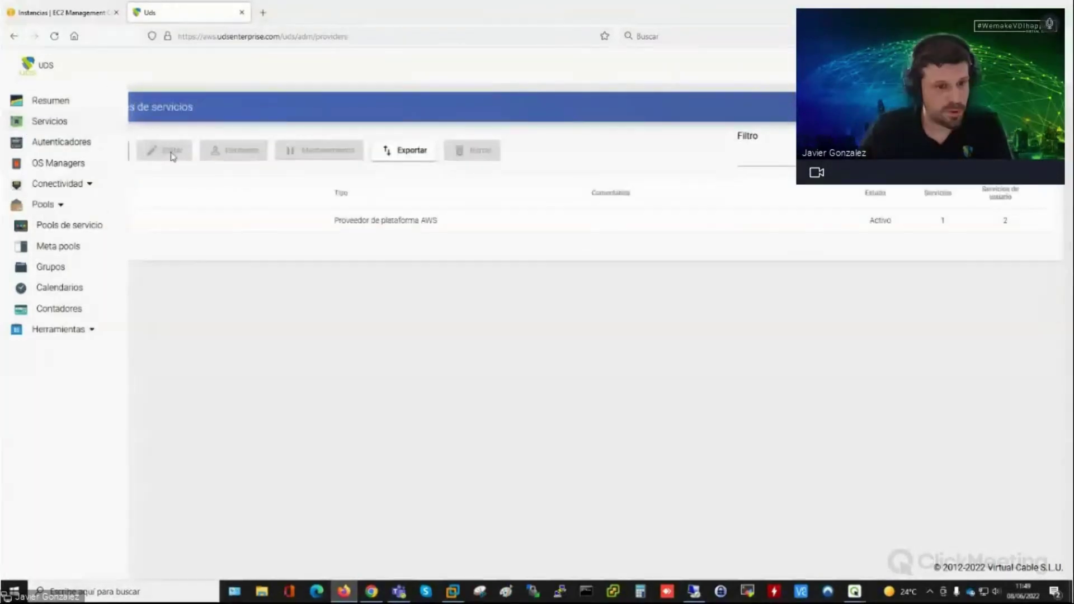
click(102, 150)
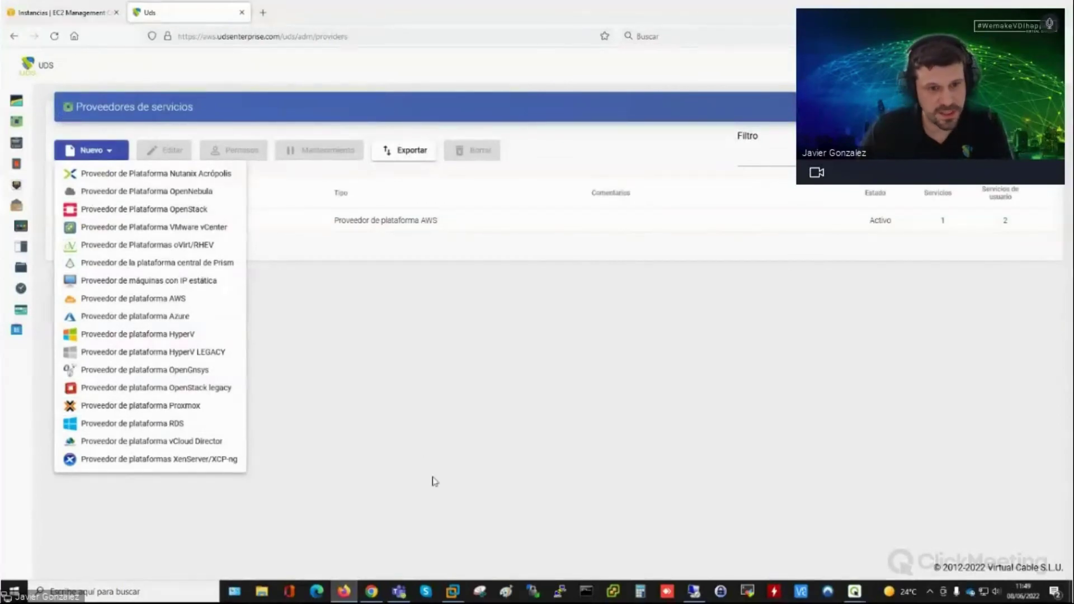
Step: Switch to the demo UDS administration in Chrome, open the RDS Server provider, and display its available service types
click(372, 591)
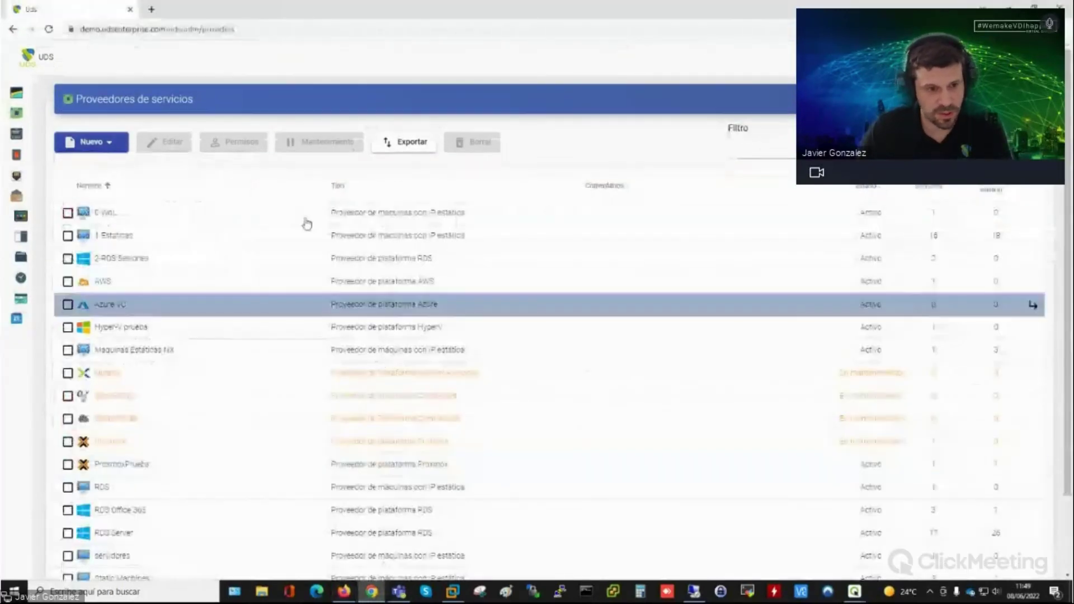
scroll(228, 427, down, 1)
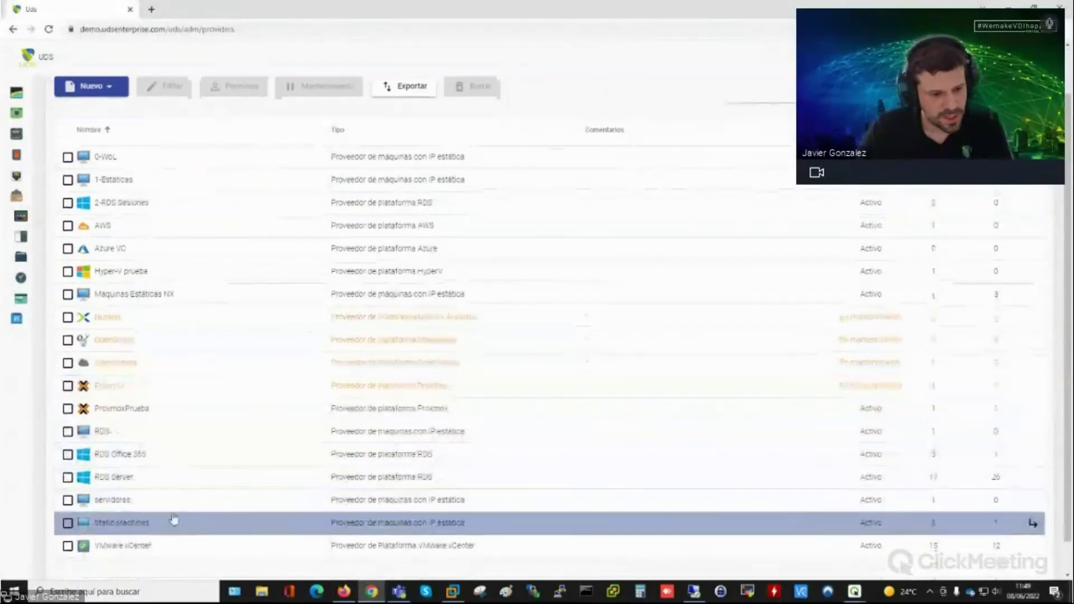
click(149, 484)
double_click(149, 484)
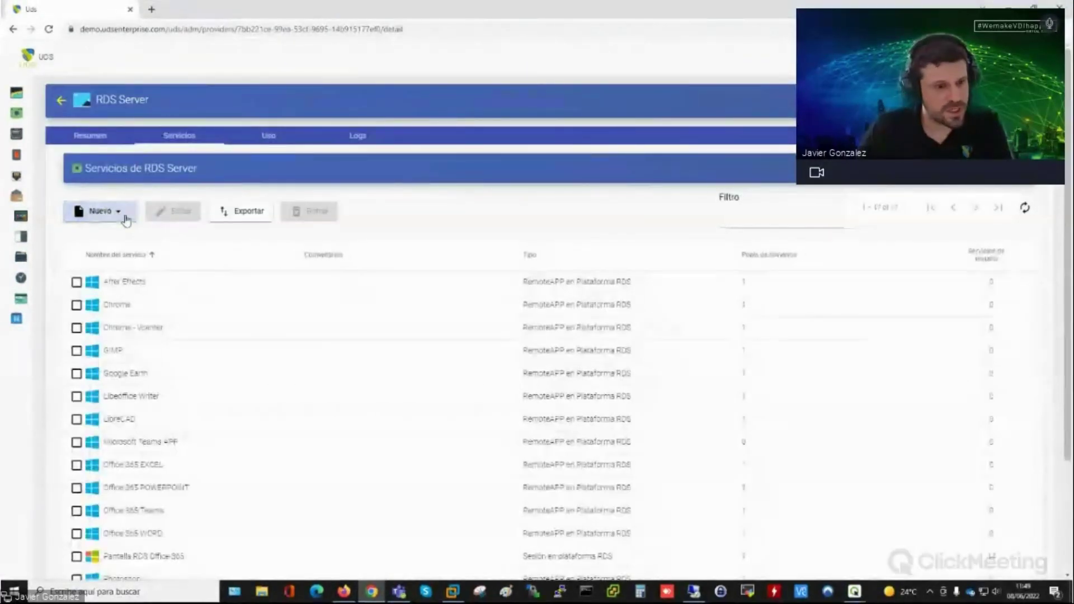
click(115, 212)
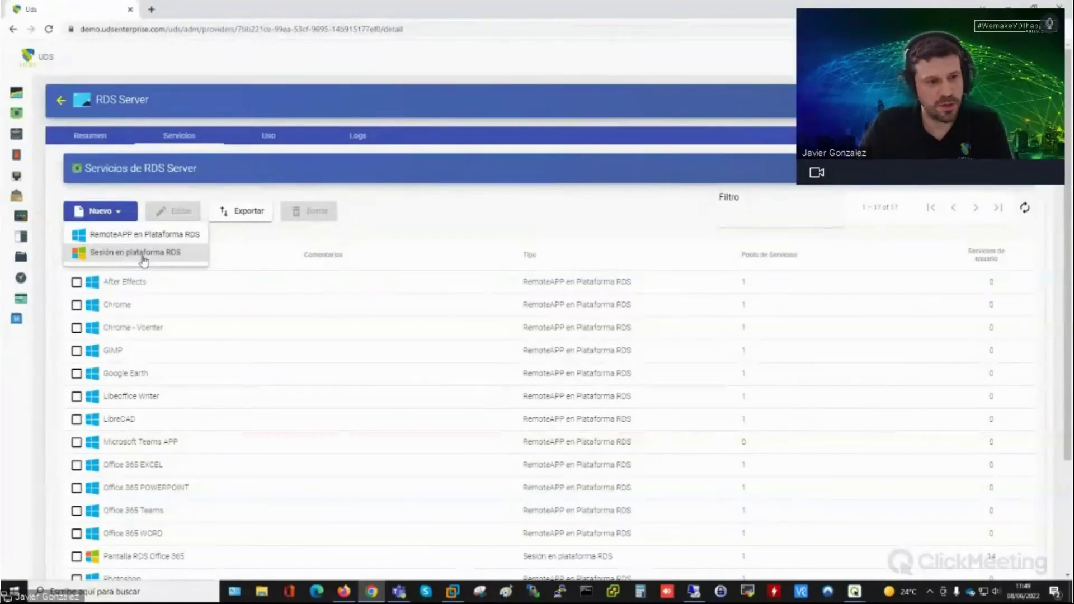
Step: Return to the service providers, inspect the server list in the RDS Server provider's settings, and close them without saving
click(65, 101)
click(65, 101)
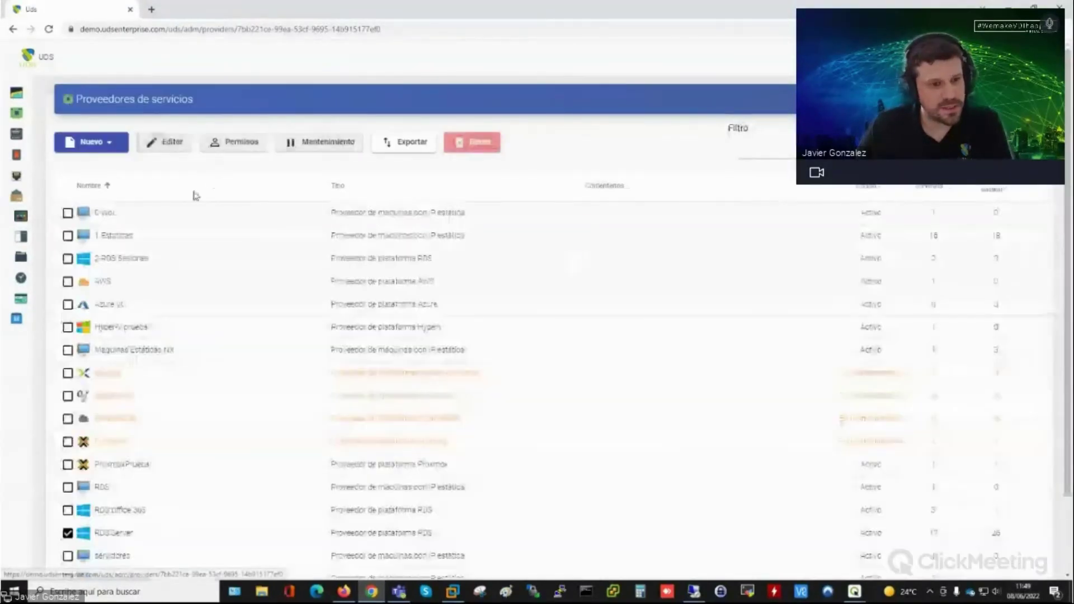
click(167, 142)
click(343, 252)
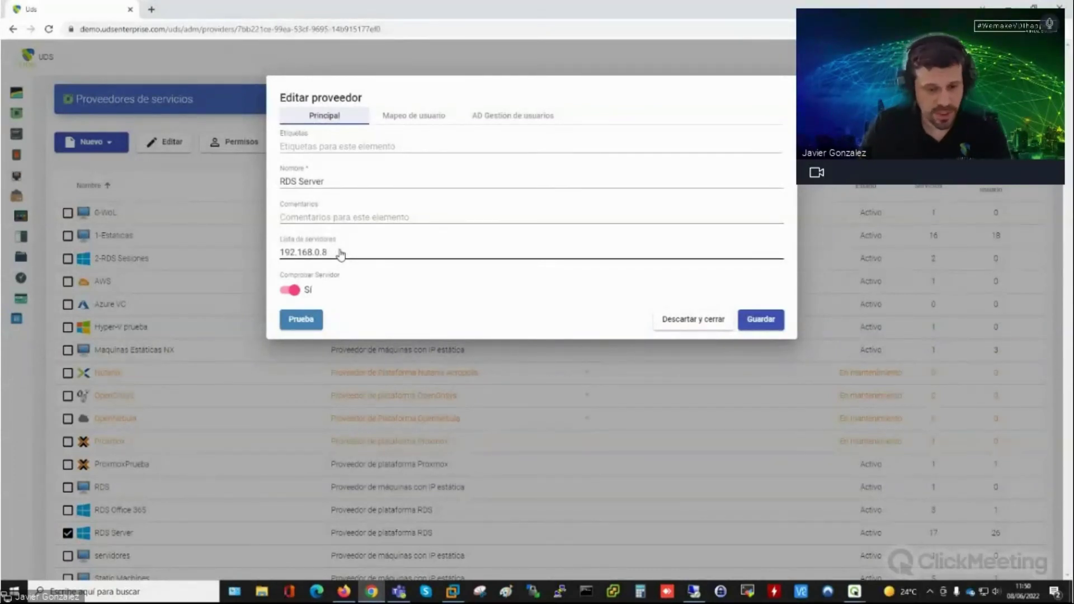
click(396, 272)
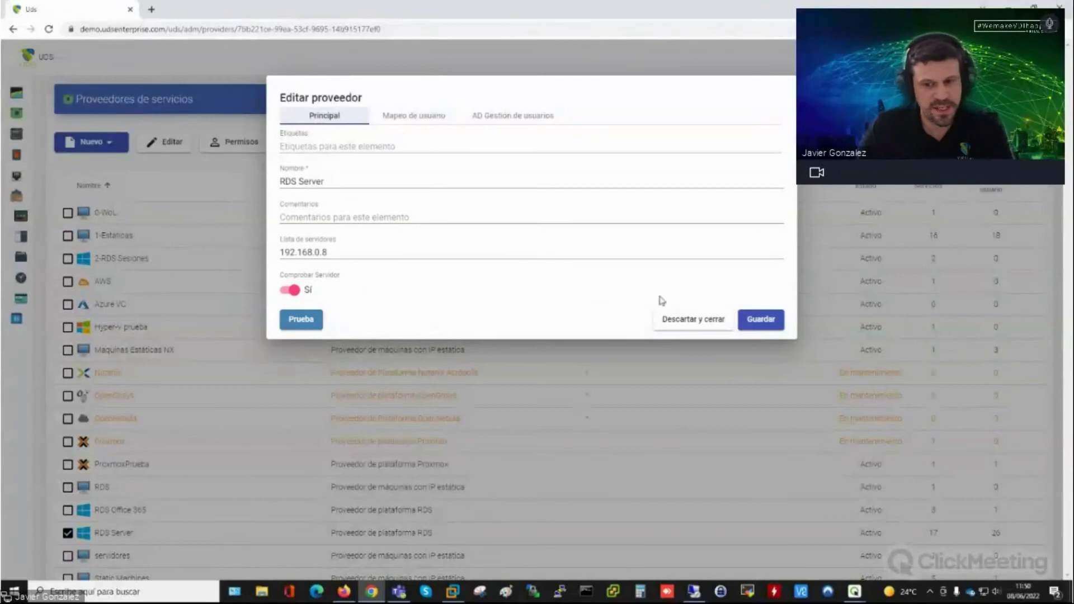
click(700, 326)
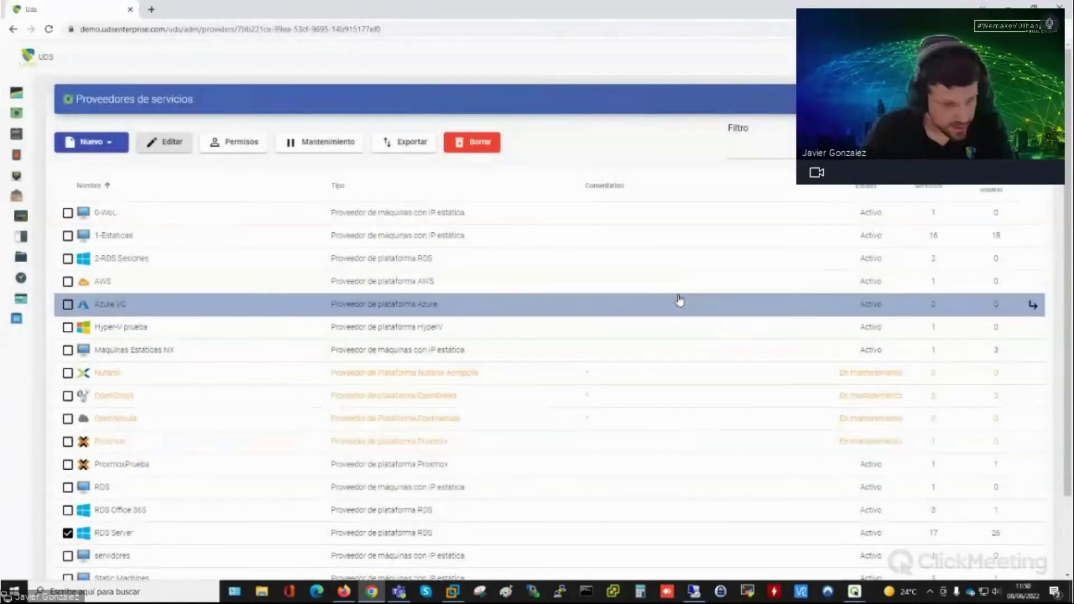
Step: Open the authenticators, view the form for a new Radius authenticator, and discard it
click(55, 133)
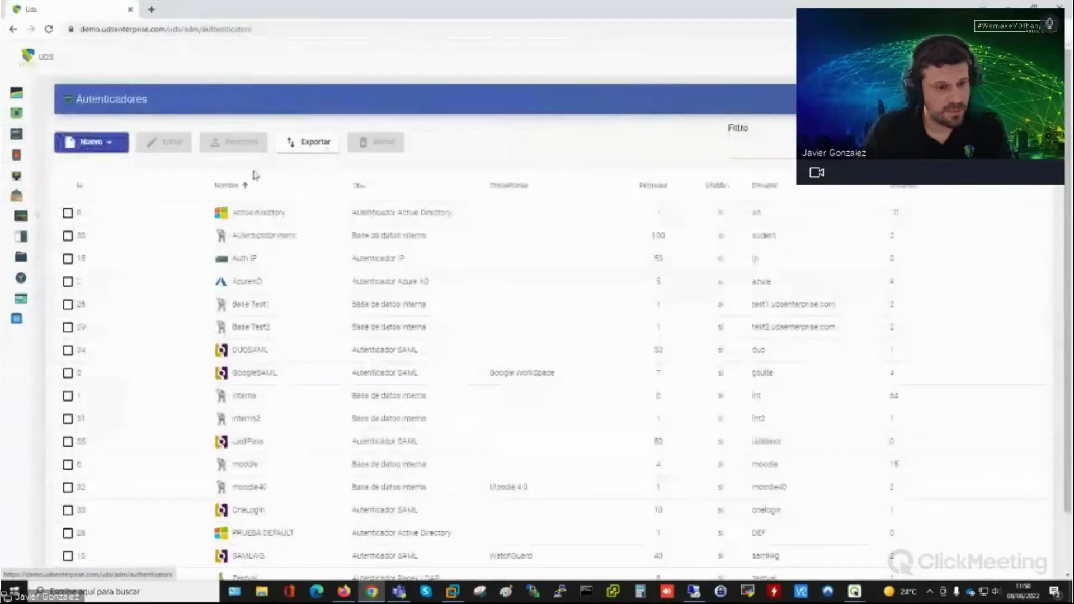
click(107, 143)
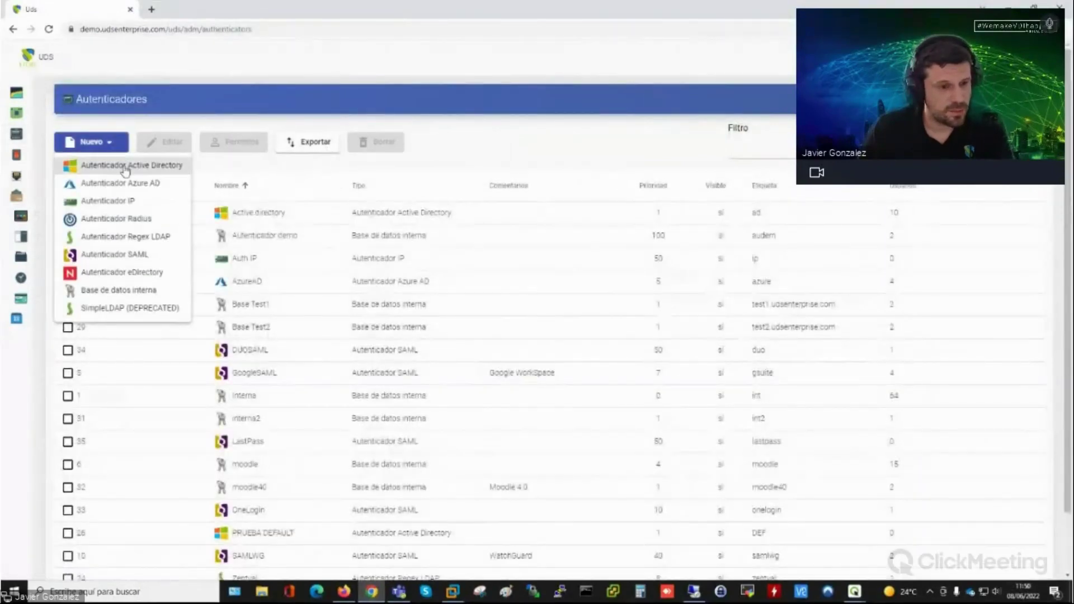
click(150, 220)
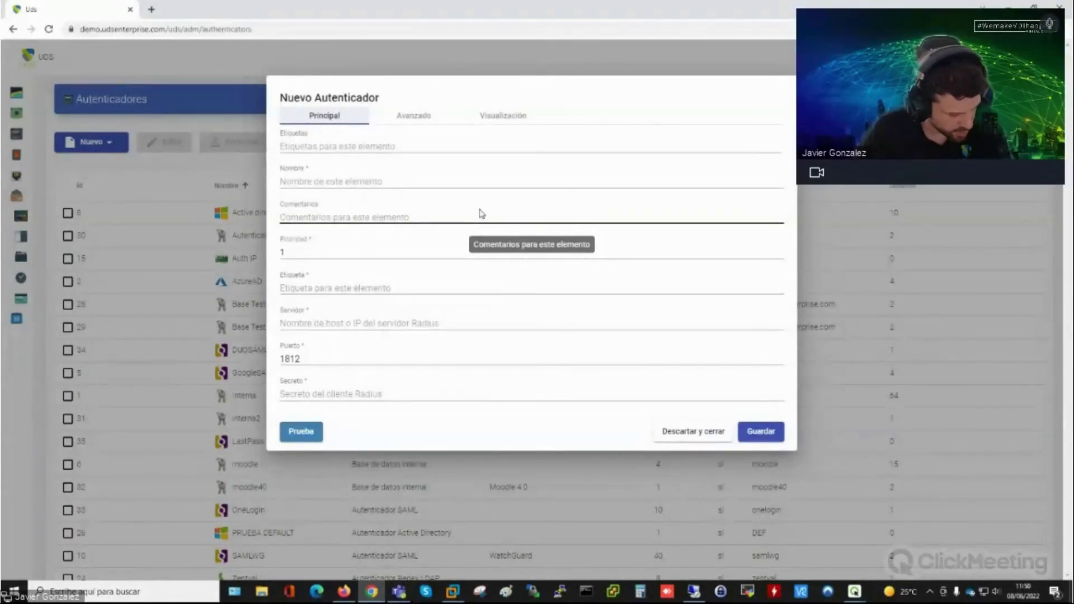
click(696, 433)
Step: View the advanced global logout and ADFS compatibility options of a new SAML authenticator, and discard the form
click(103, 147)
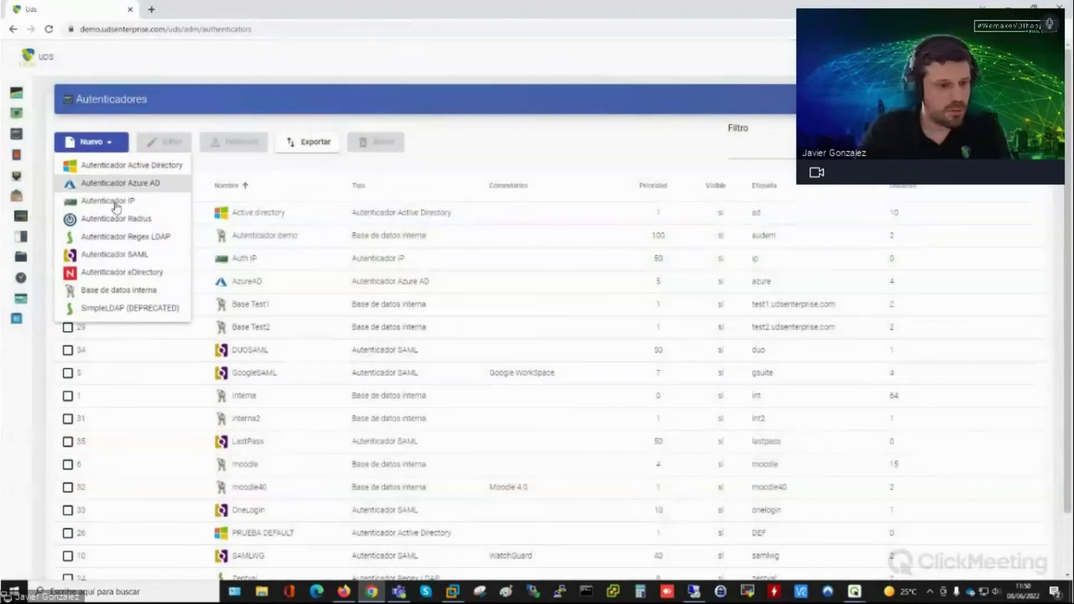
click(115, 250)
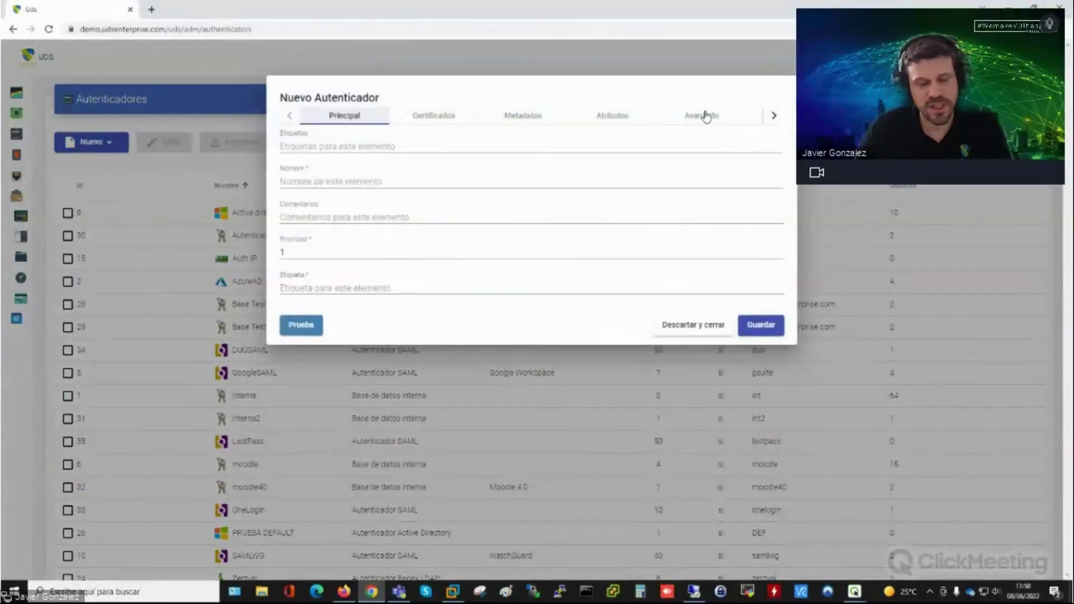
click(704, 115)
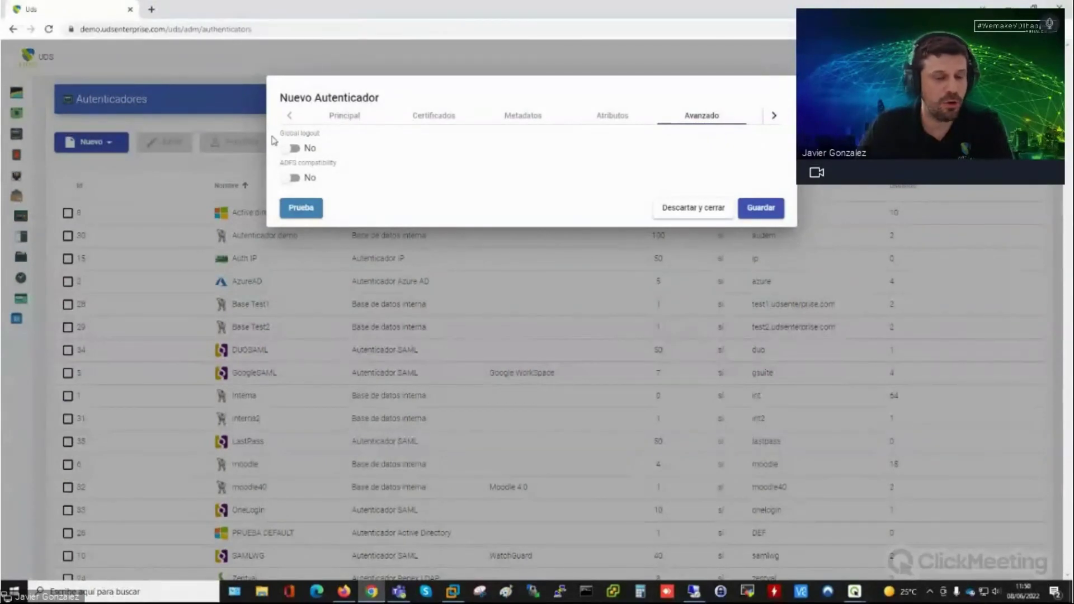
mouse_move(373, 154)
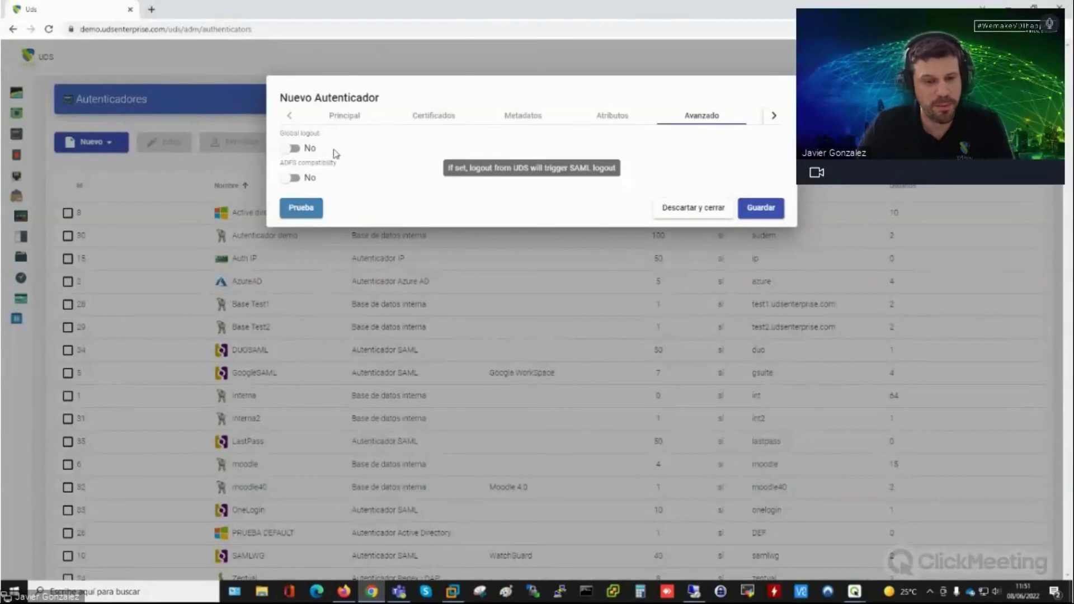
click(705, 213)
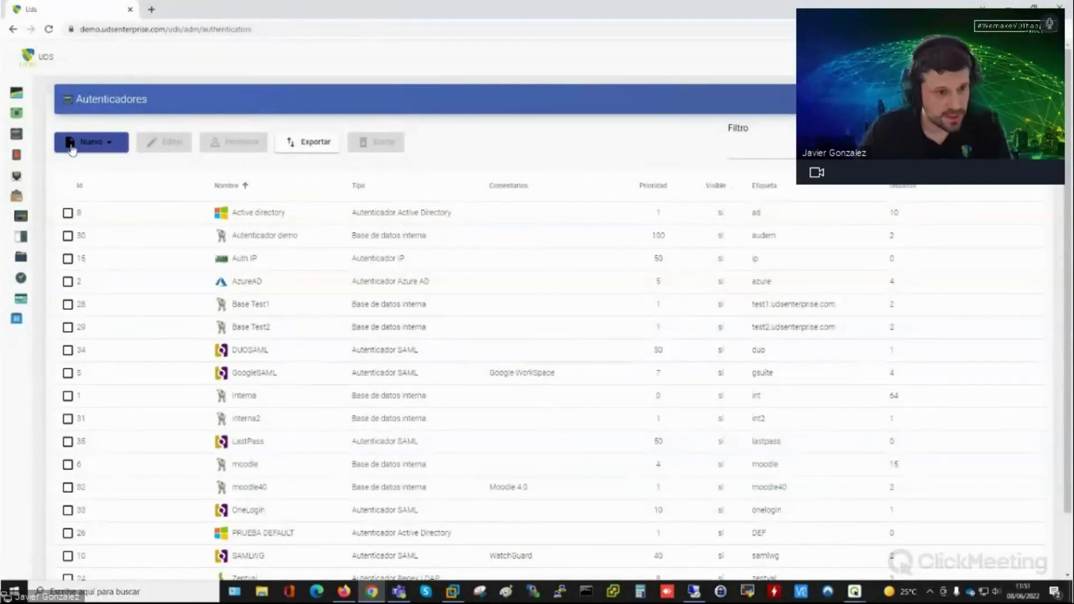
Step: Examine the main server and backup server settings of a new Active Directory authenticator, and discard the form
click(108, 143)
click(153, 166)
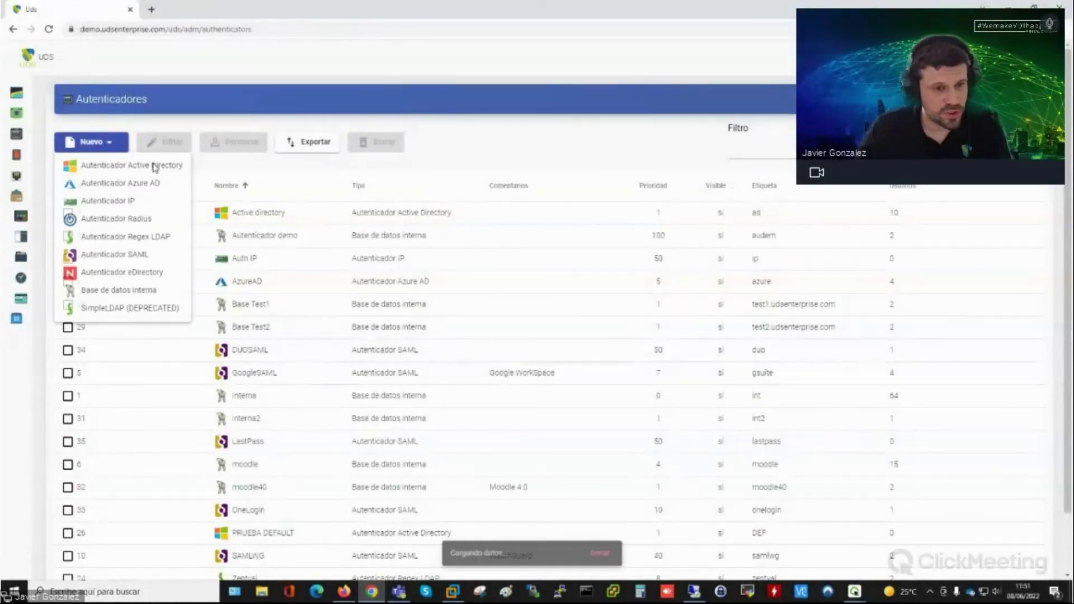
click(500, 126)
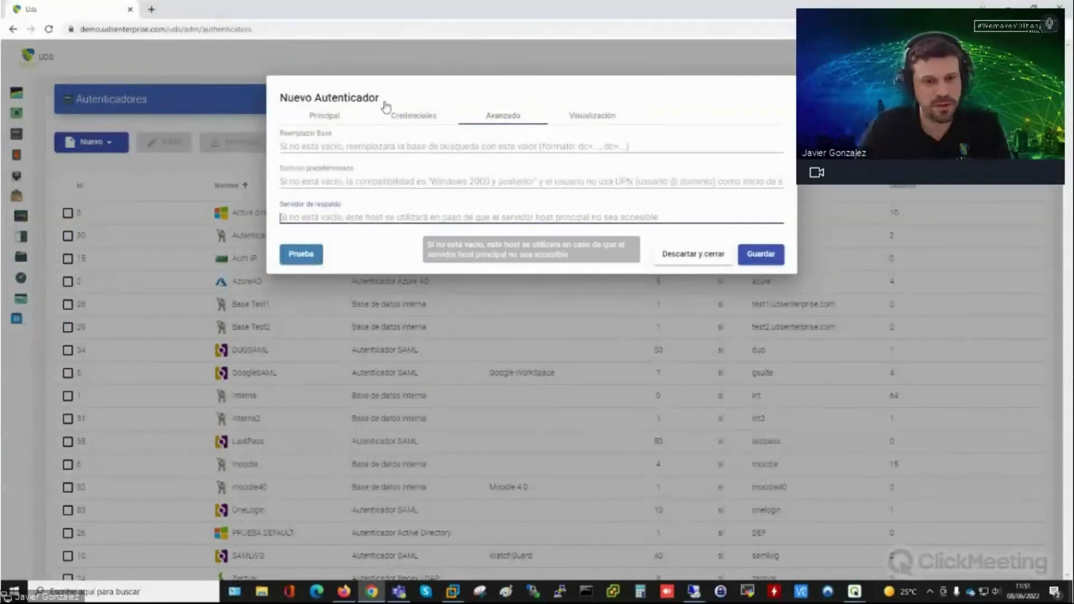
click(329, 114)
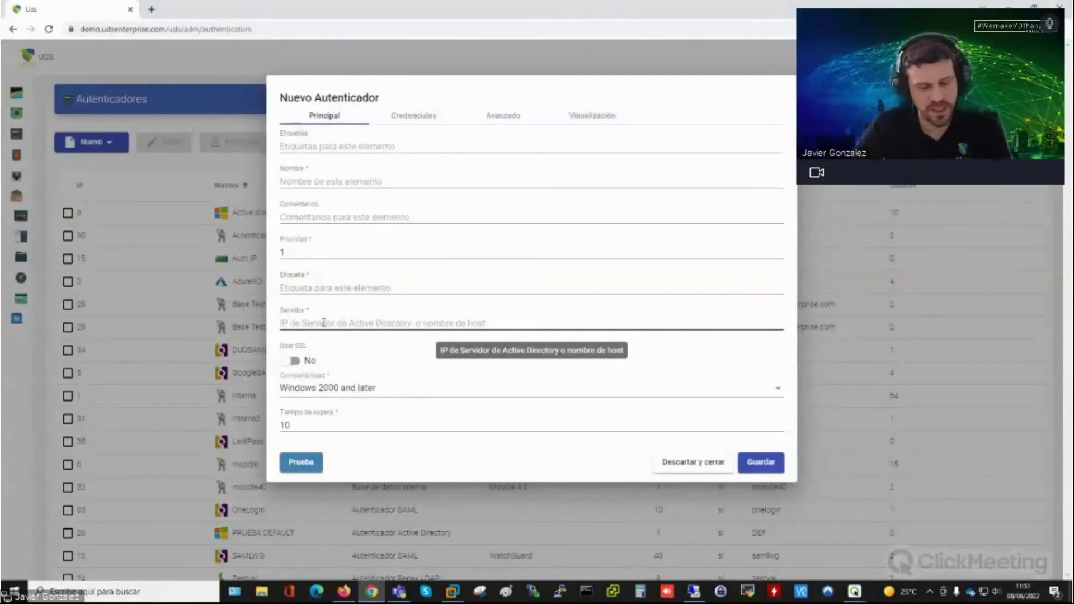
click(355, 322)
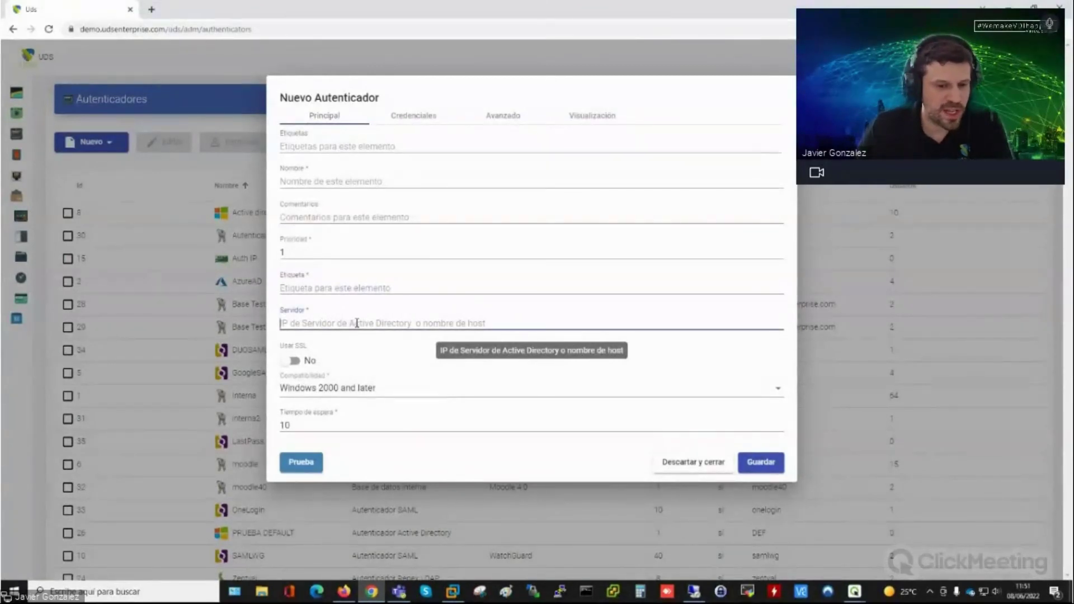
click(504, 115)
click(356, 217)
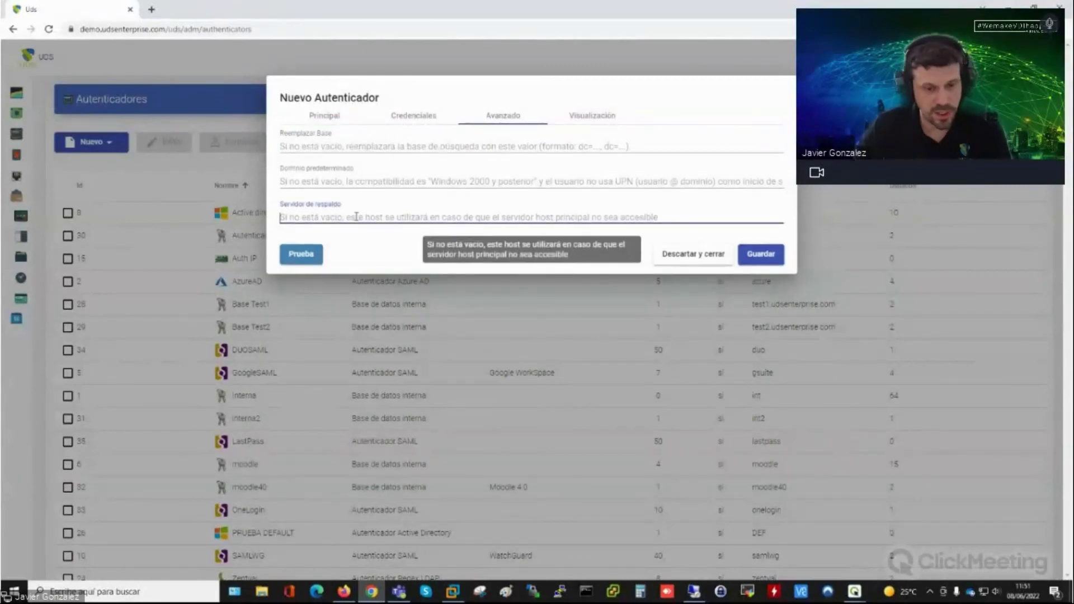
click(699, 259)
mouse_move(28, 219)
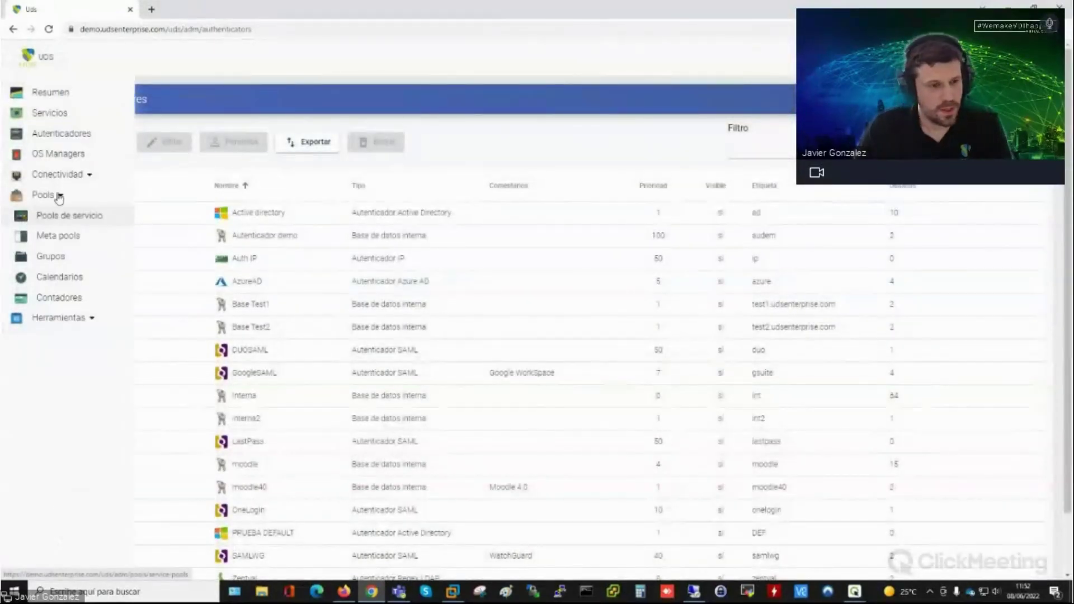
Step: Open the OS Managers, view the advanced calendar logout option of a new Windows Basic OS Manager, and discard the form
click(70, 153)
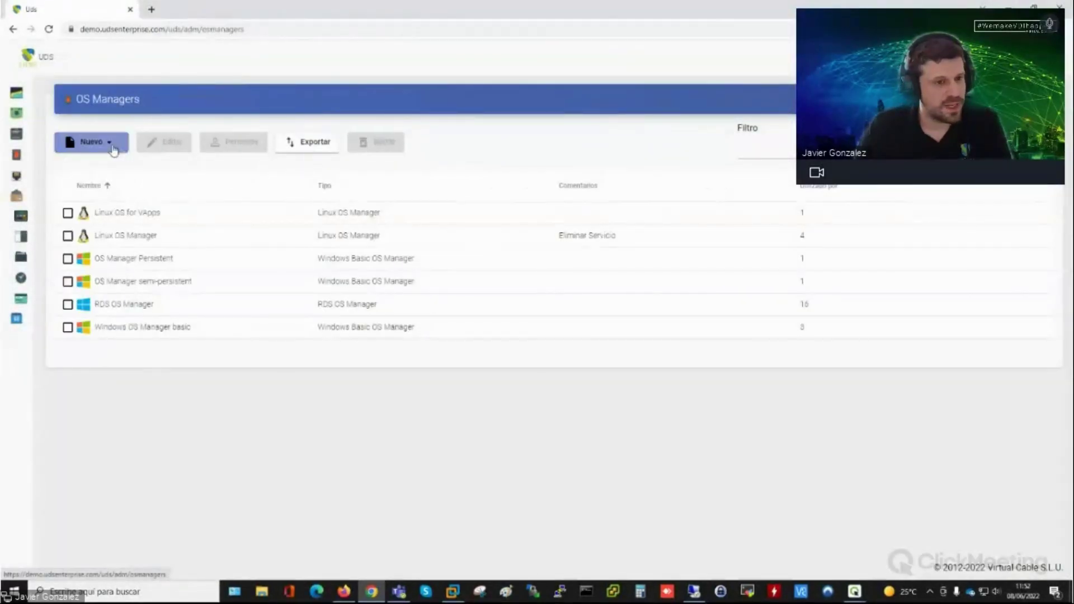
click(111, 143)
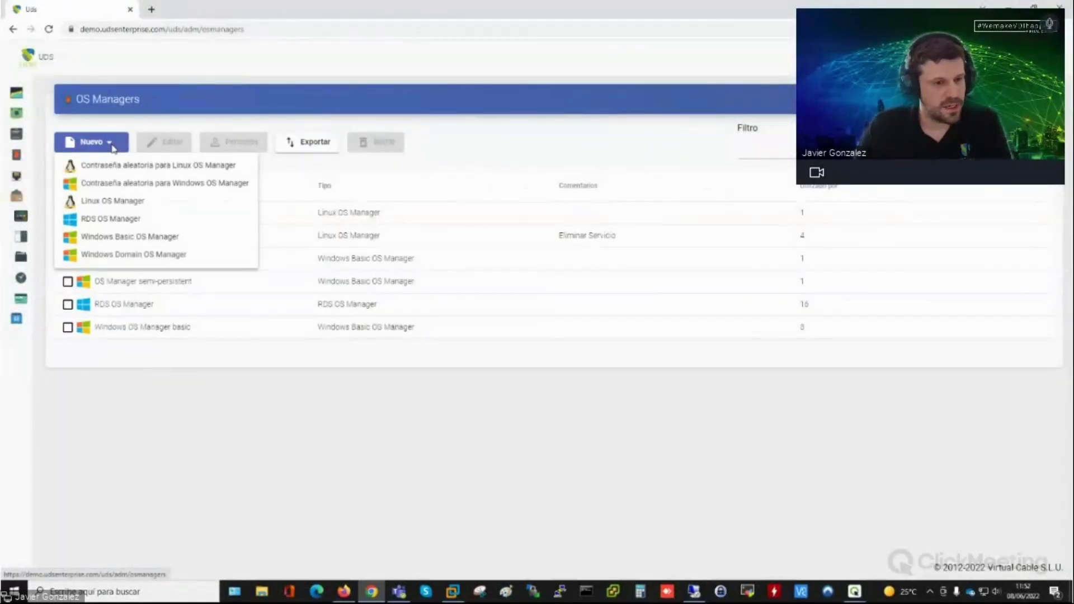
click(148, 237)
click(421, 117)
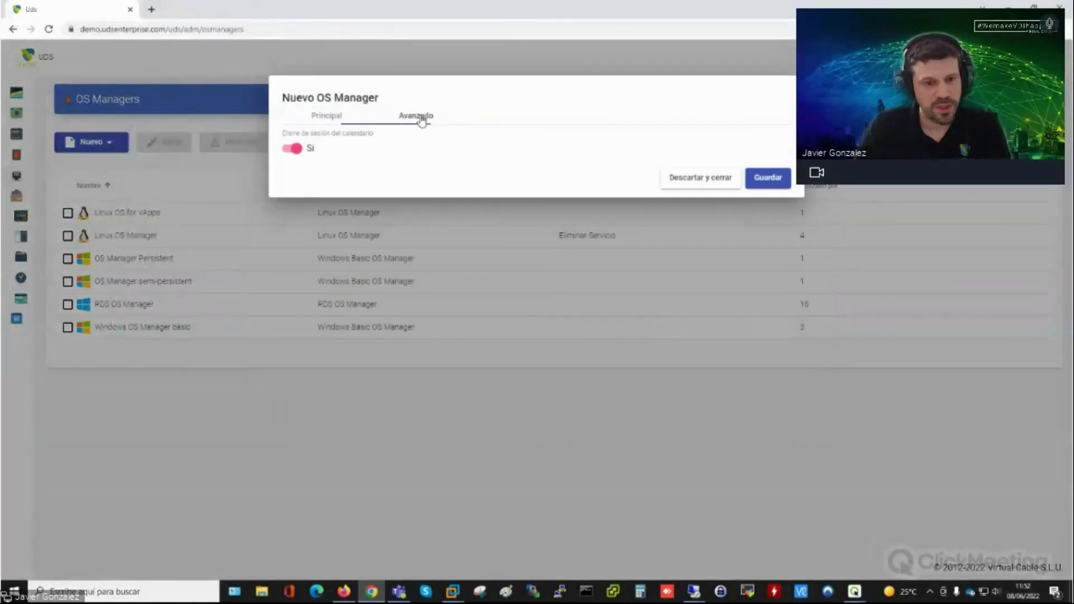
mouse_move(334, 159)
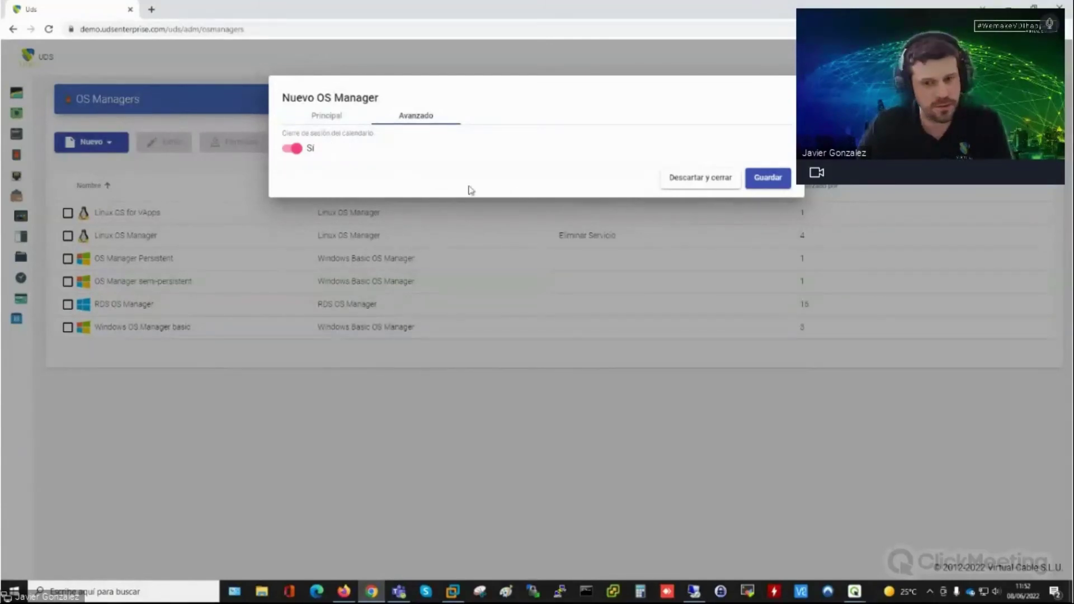
click(697, 179)
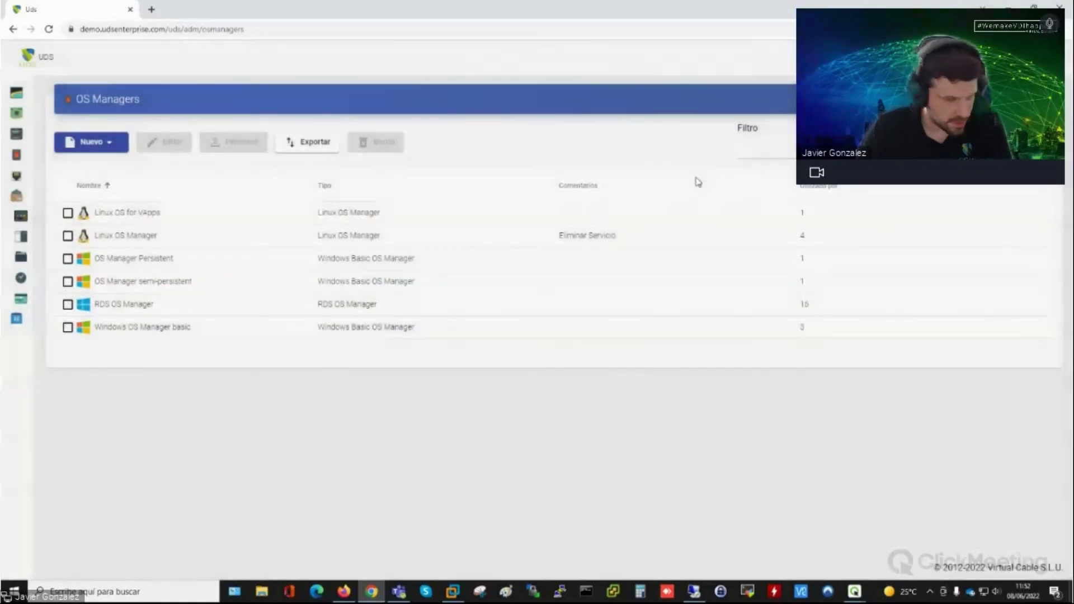
Step: Open the connectivity transports and view the direct protocol types offered for a new transport, without creating one
mouse_move(65, 233)
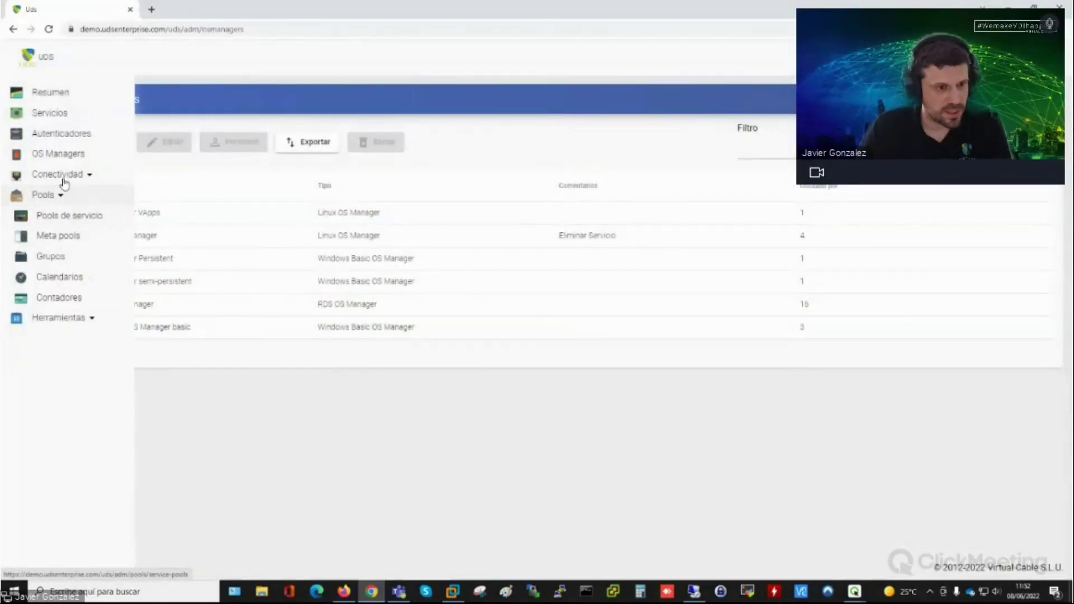
click(68, 174)
click(69, 197)
click(91, 142)
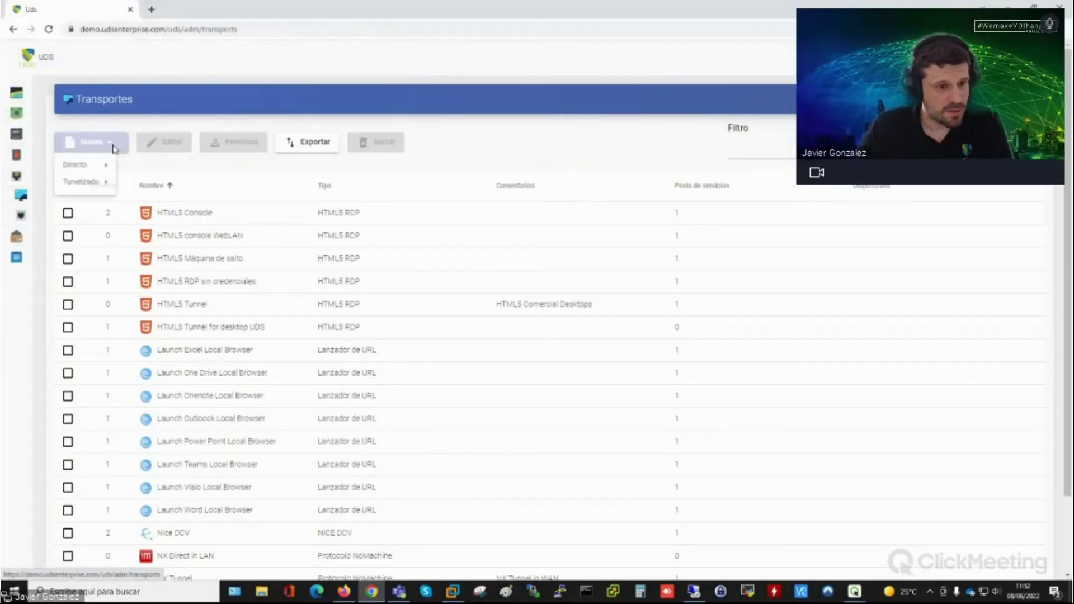
mouse_move(105, 167)
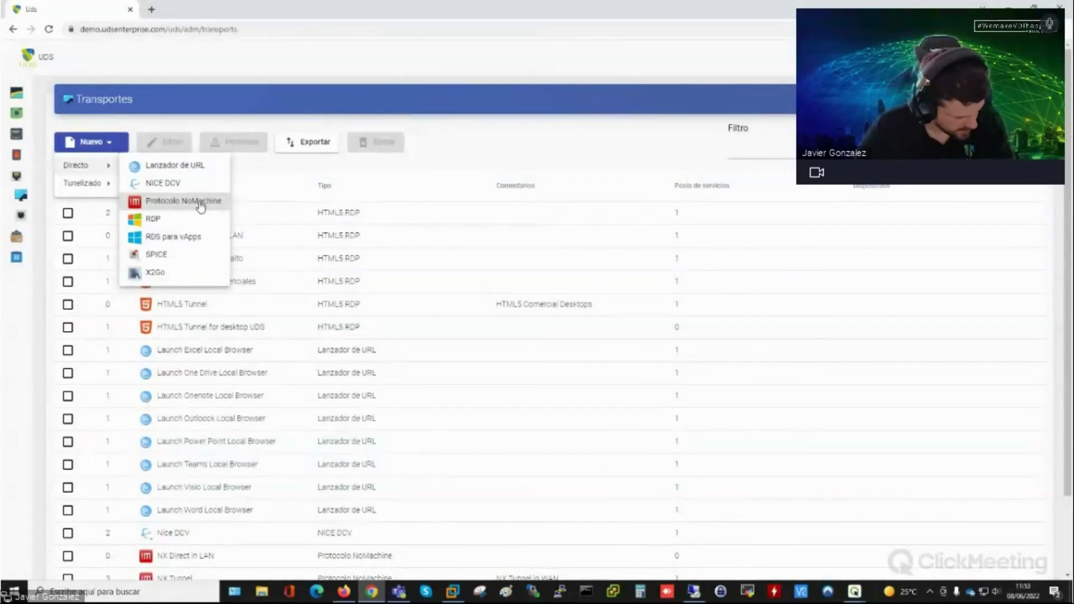
key(Escape)
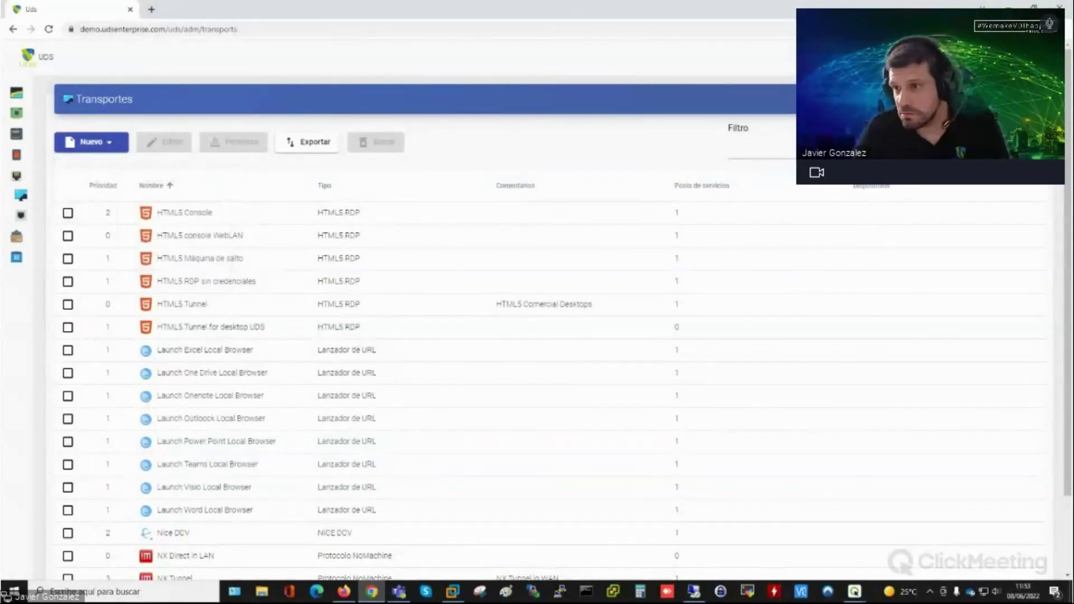
Step: Return to the user services page, launch the W10 - Nice DCV desktop, take it out of full screen, and close the session
key(alt+Left)
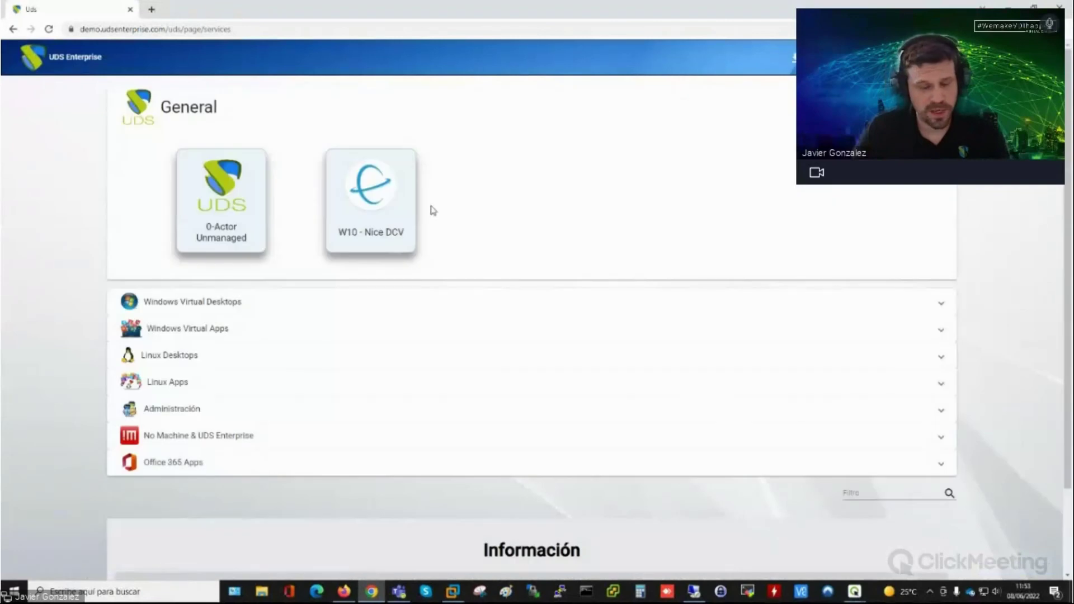
click(376, 196)
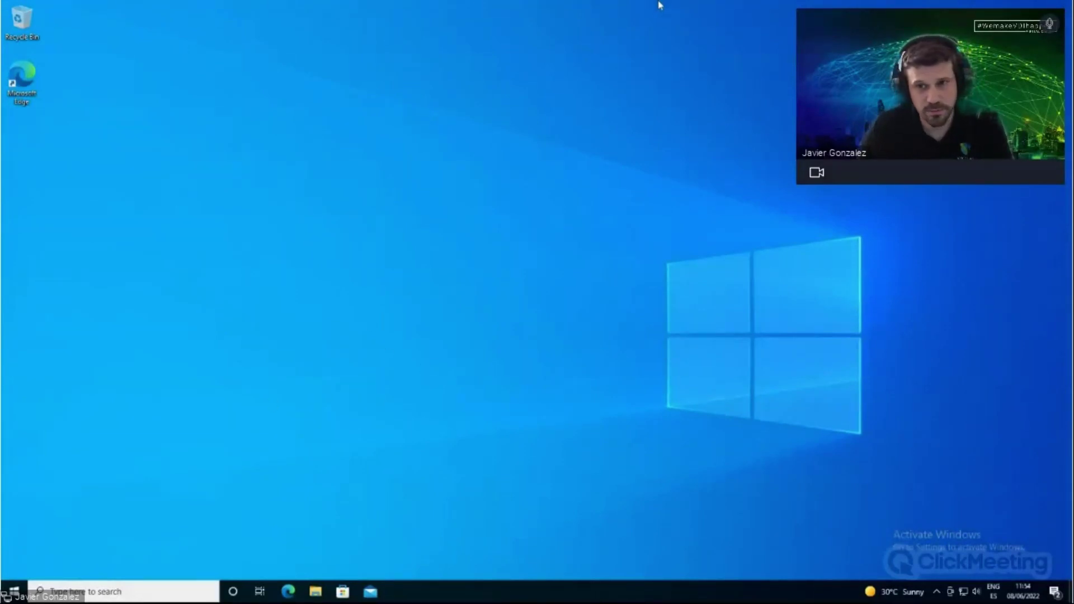
mouse_move(579, 3)
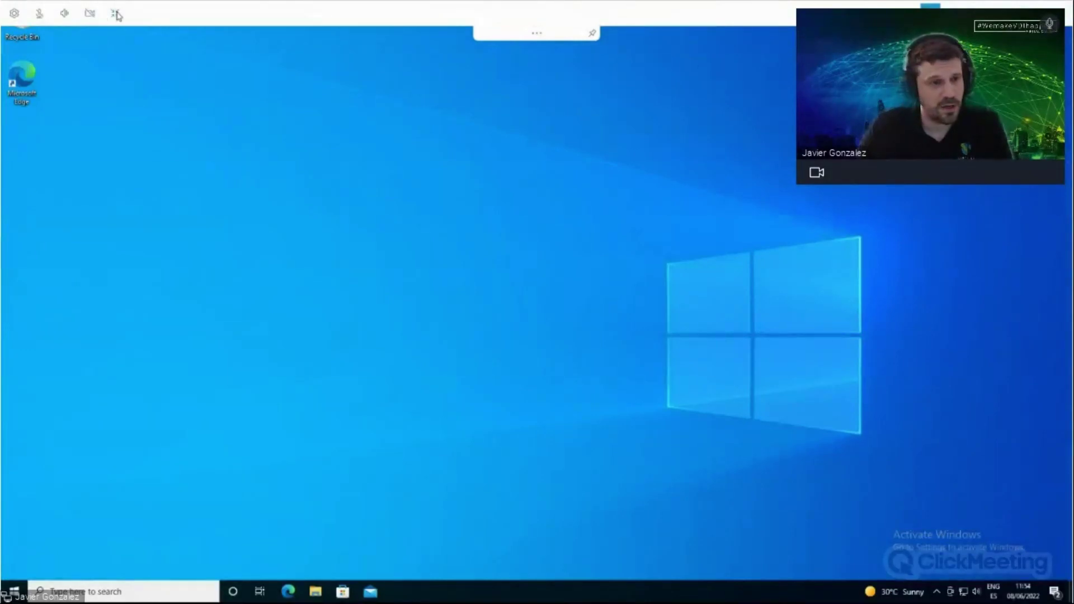
click(116, 14)
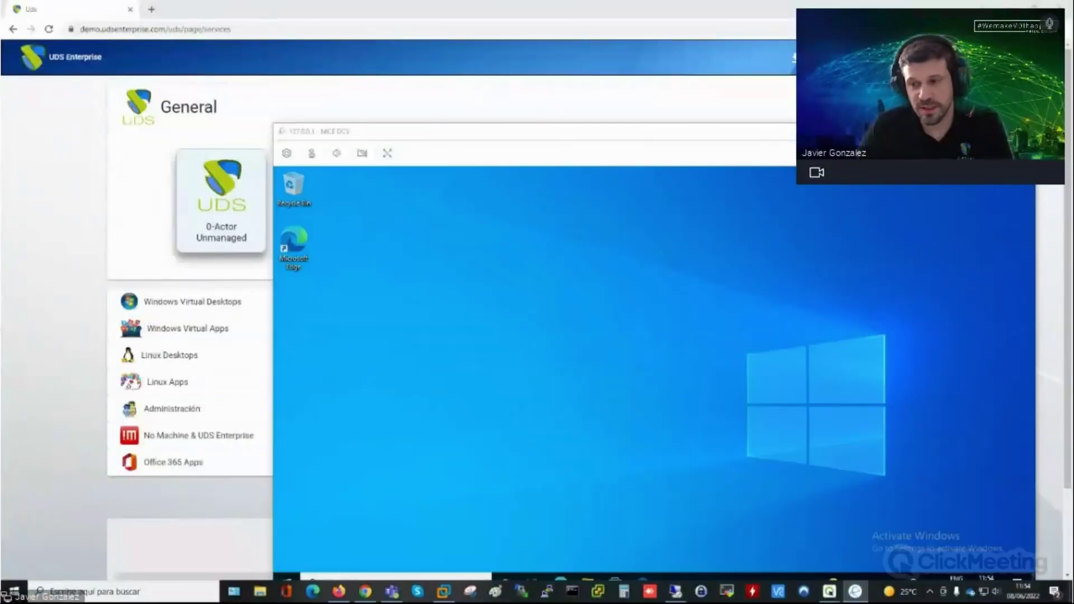
click(1026, 131)
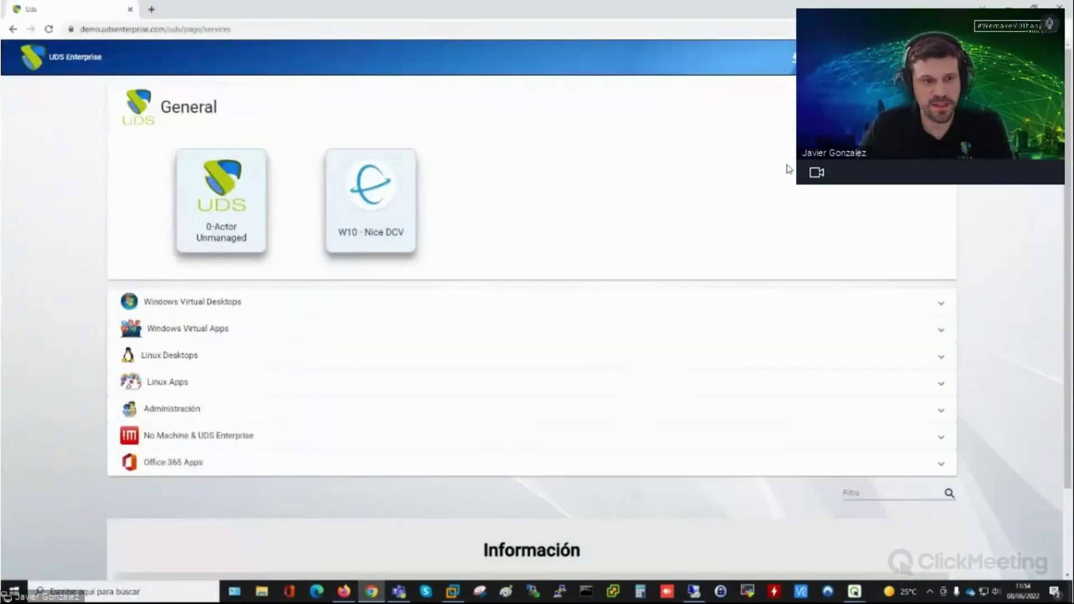
Step: Check the instance list in the AWS EC2 console, and return to the UDS administration to open its configuration
click(343, 591)
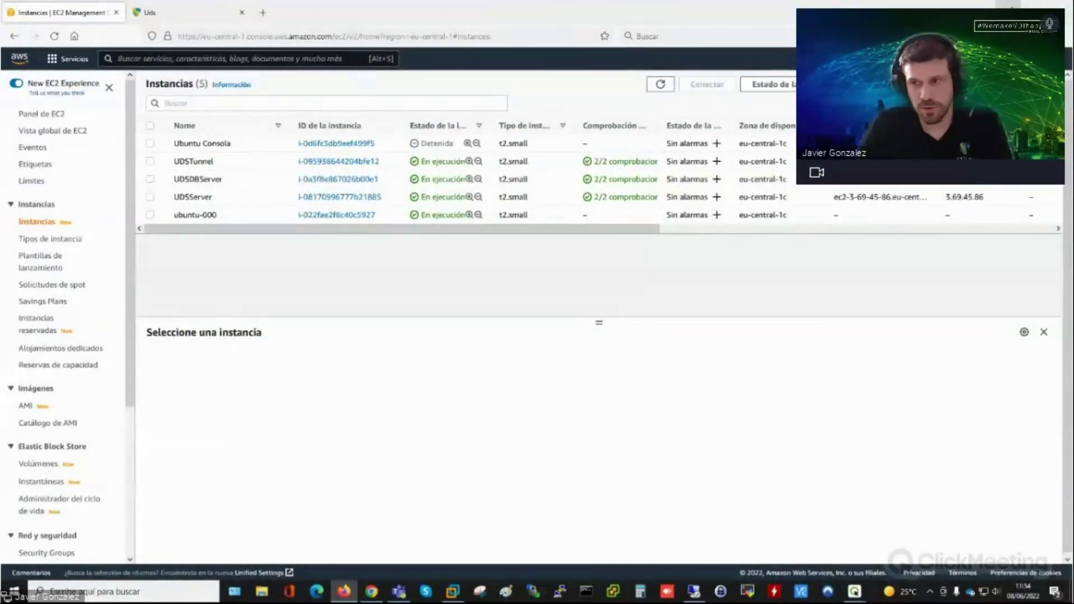
key(alt+Tab)
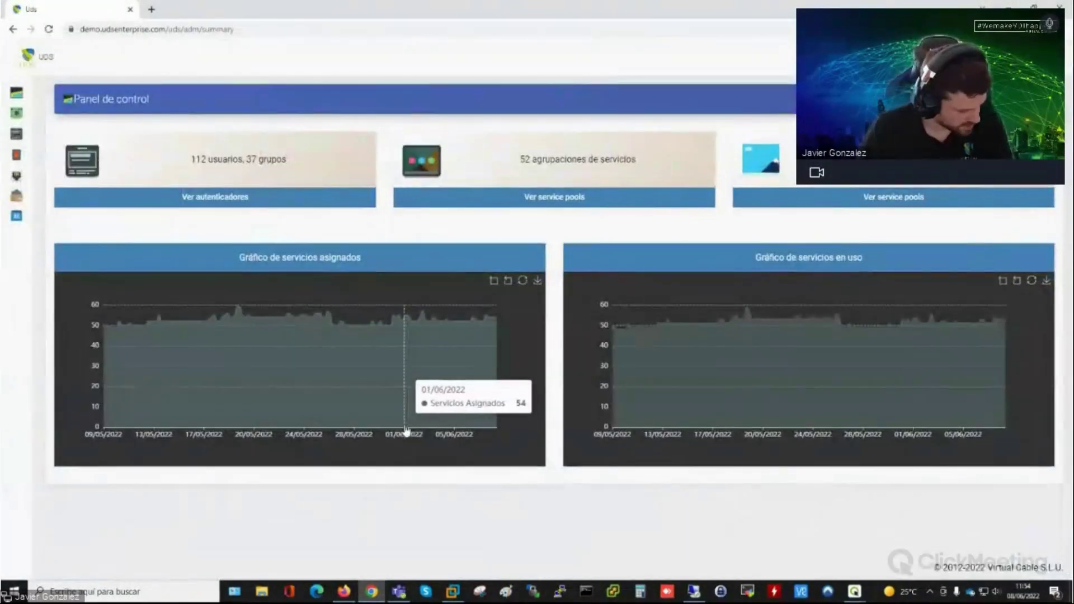
mouse_move(17, 217)
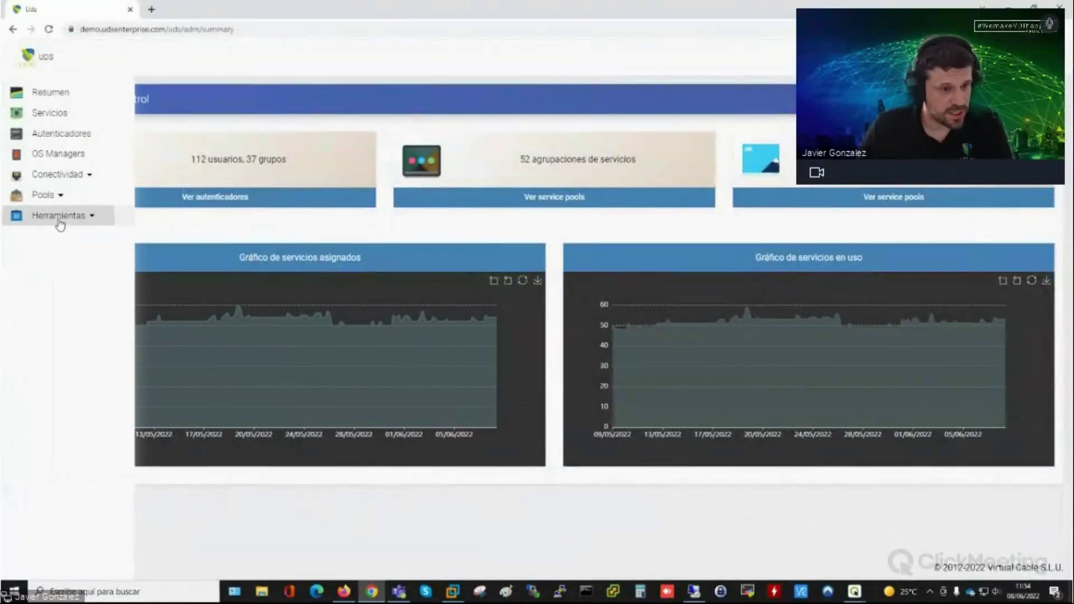
click(83, 219)
click(72, 297)
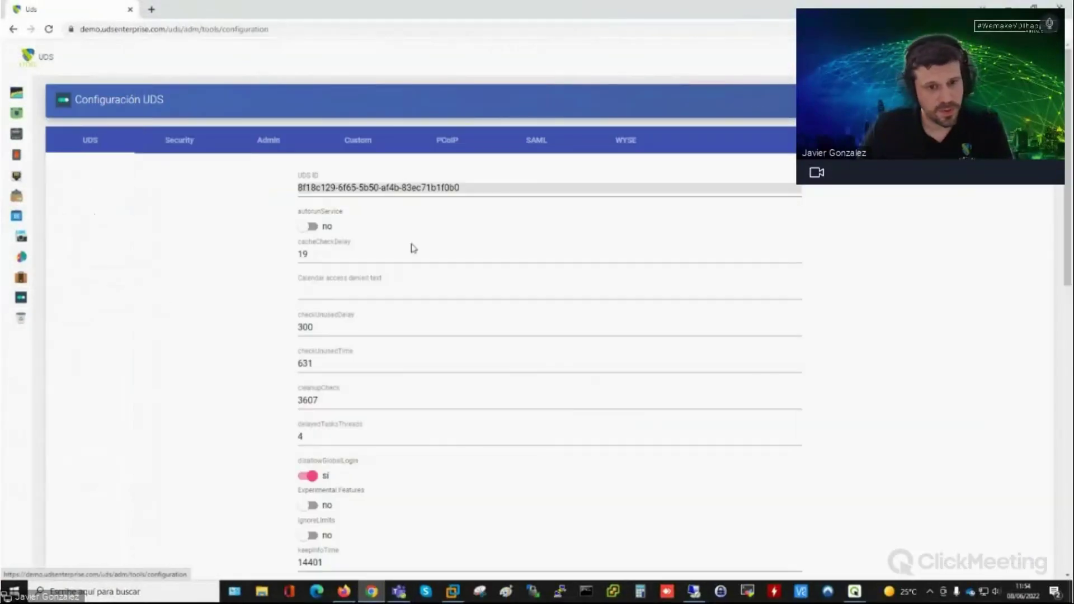
Step: Examine the Security settings of the UDS configuration, including the session timeouts for Admin and User
click(269, 143)
click(187, 150)
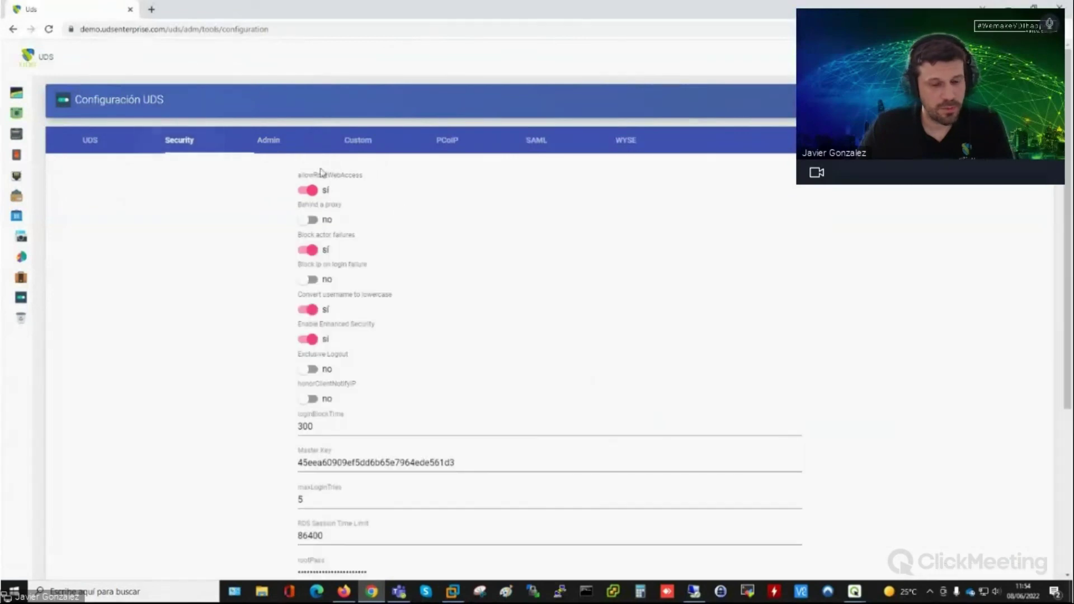
scroll(541, 326, down, 5)
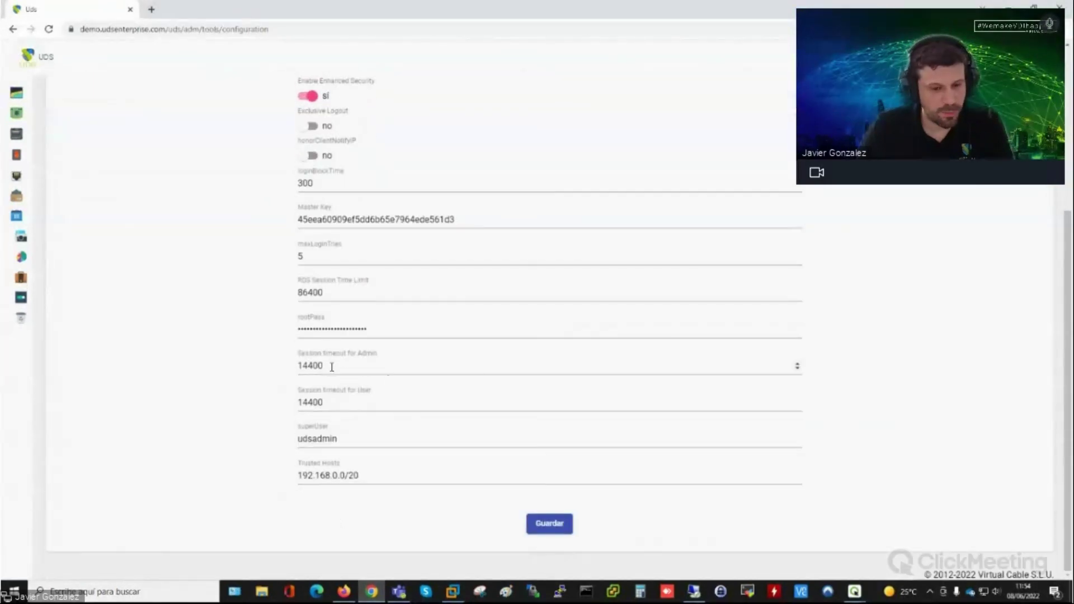
drag(330, 366, 298, 367)
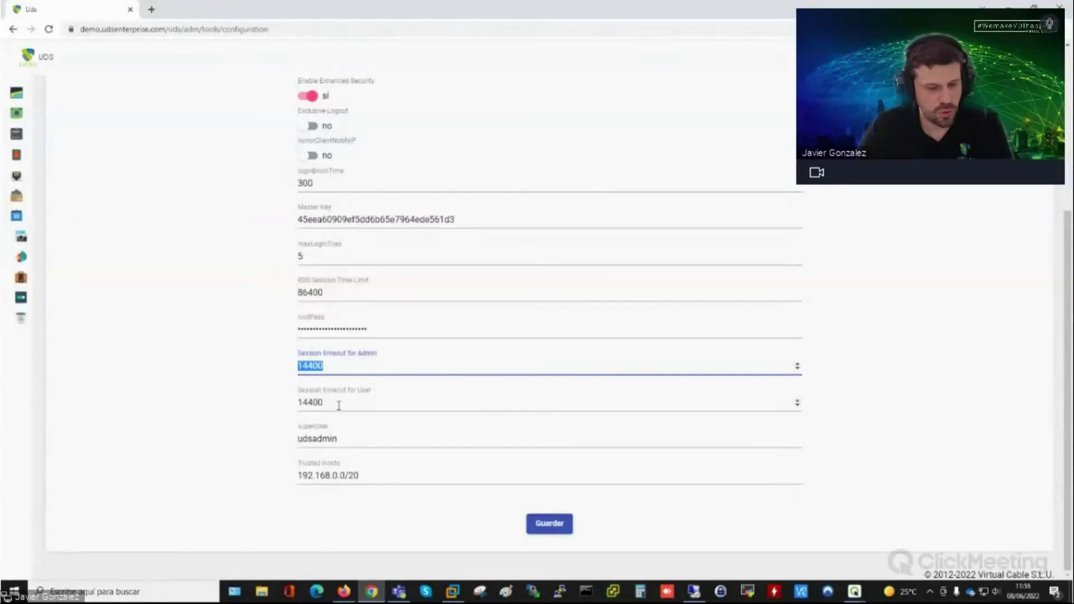
key(Tab)
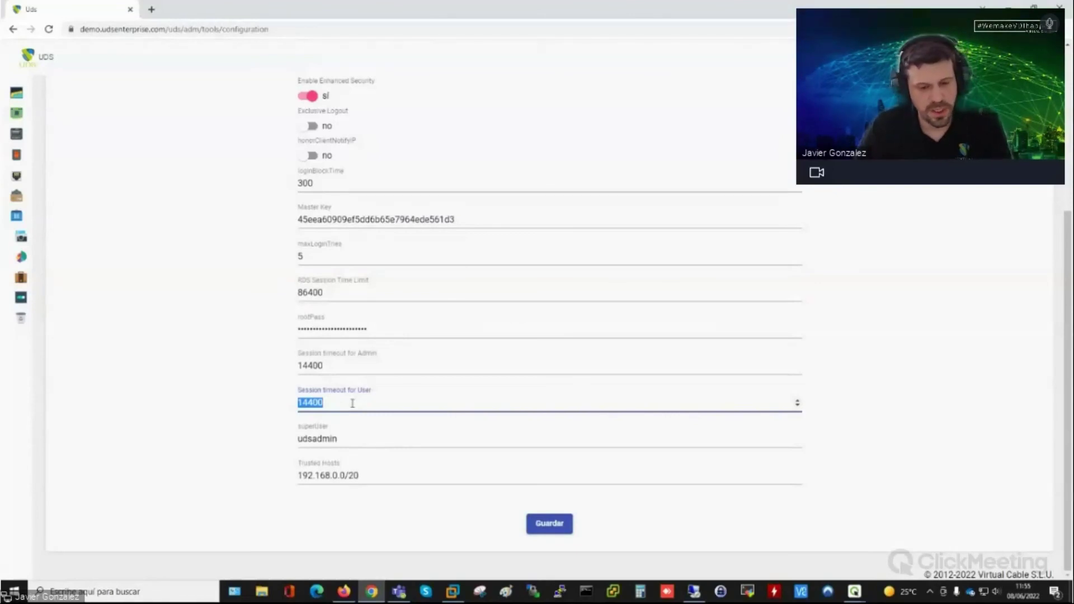
scroll(438, 240, up, 5)
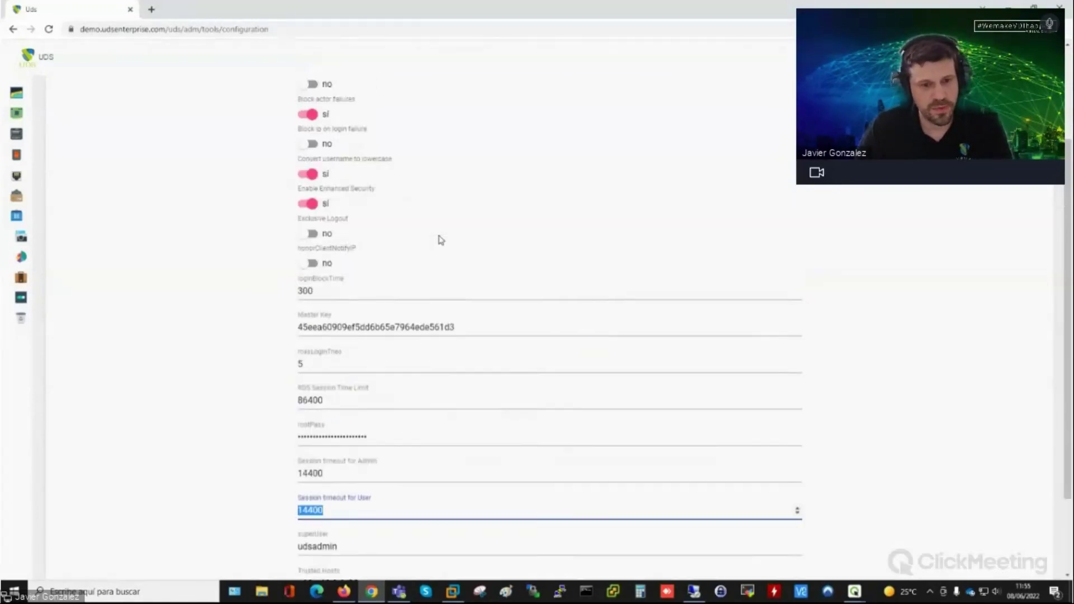
Step: View the Admin settings of the configuration, and open the service pools with the list filter cleared
click(273, 145)
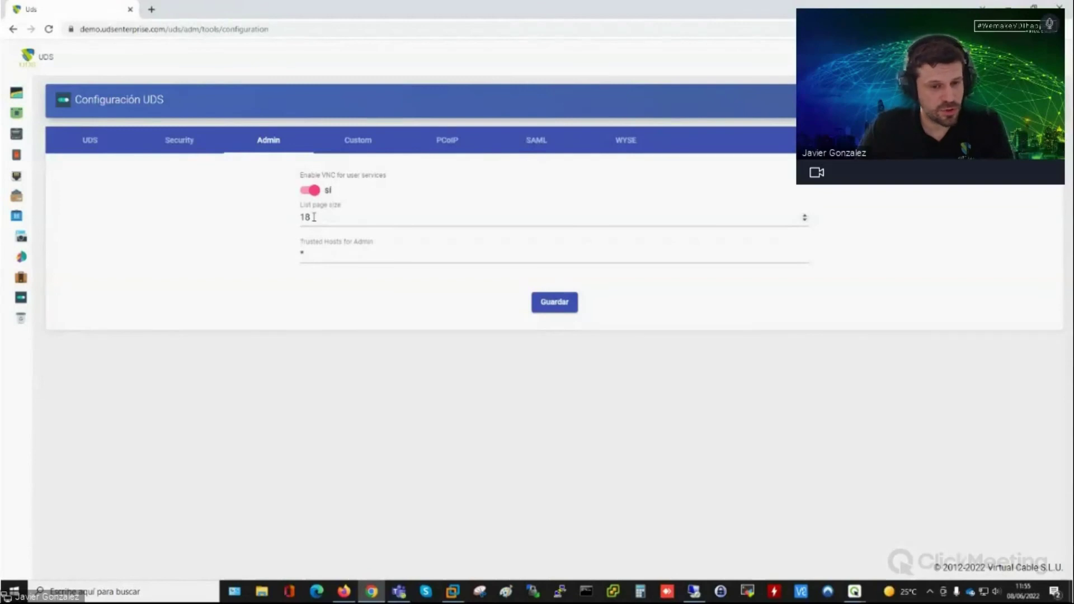
mouse_move(39, 222)
click(71, 197)
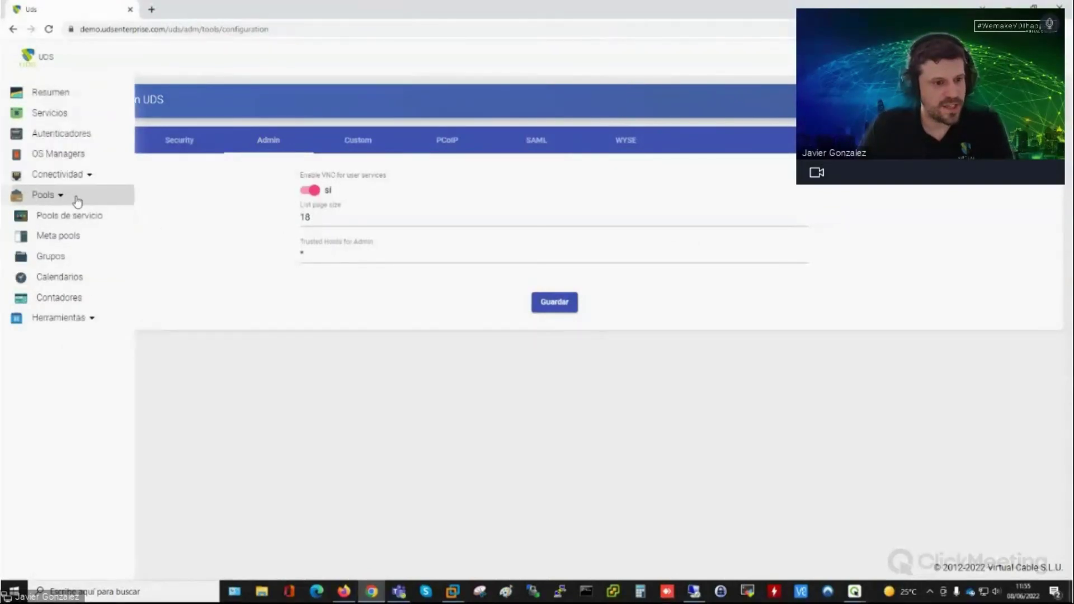
click(79, 214)
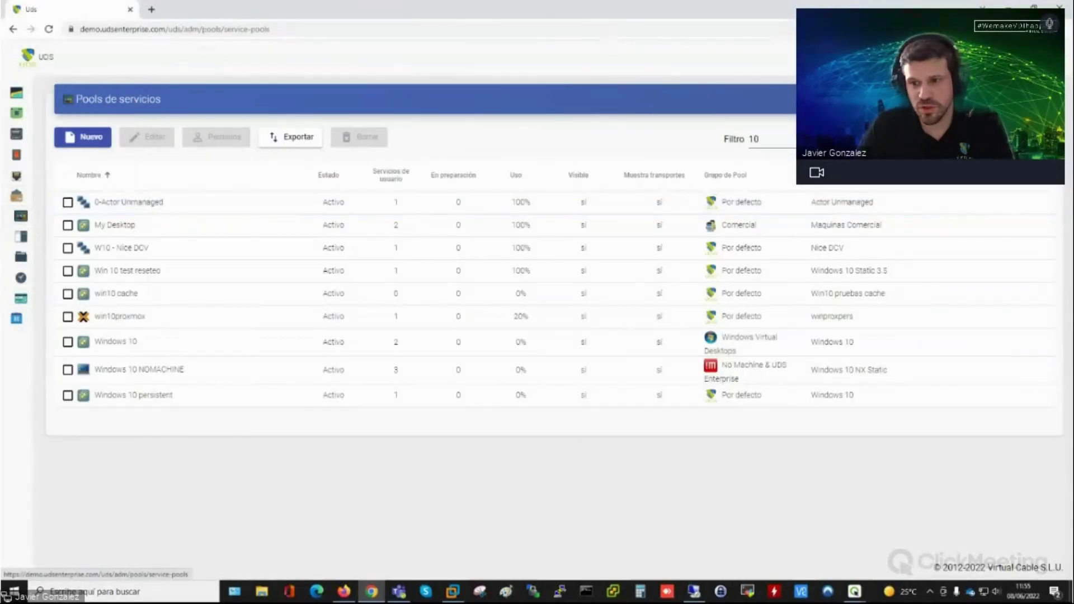
key(BackSpace)
key(BackSpace)
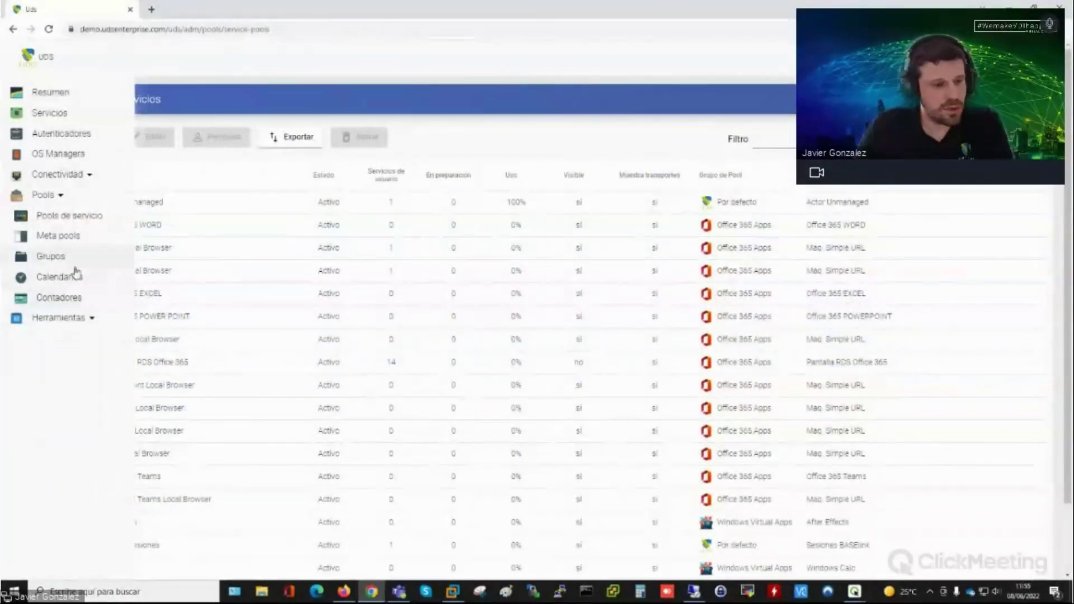
Step: Reopen the UDS configuration and view the Enable VNC for user services option in the Admin settings
click(59, 317)
click(67, 297)
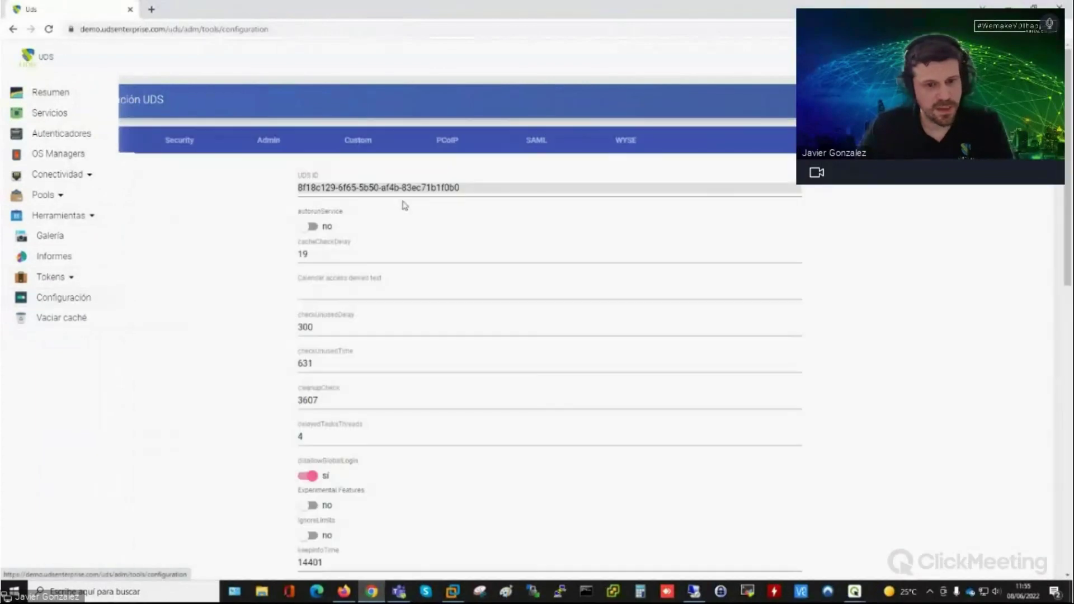
click(272, 140)
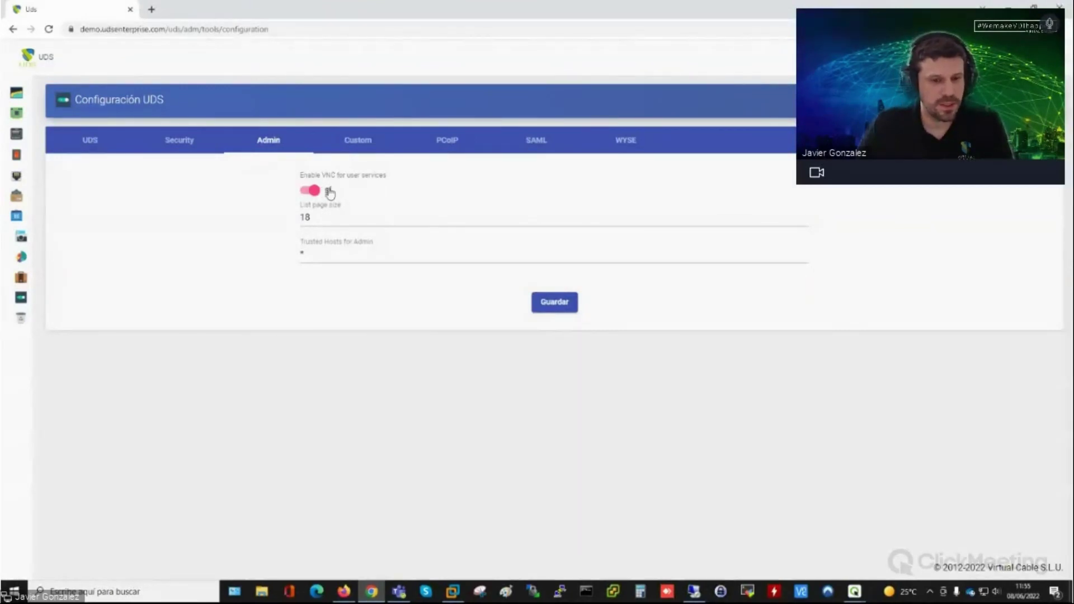
Step: Return to the service pools and filter the list by "ni"
mouse_move(49, 196)
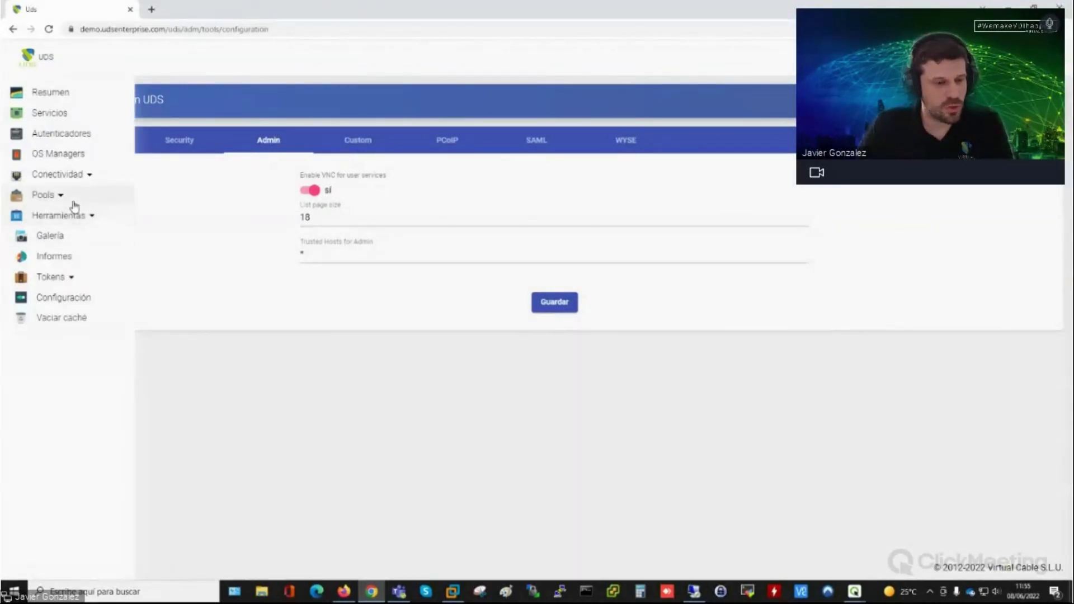
click(70, 199)
click(72, 215)
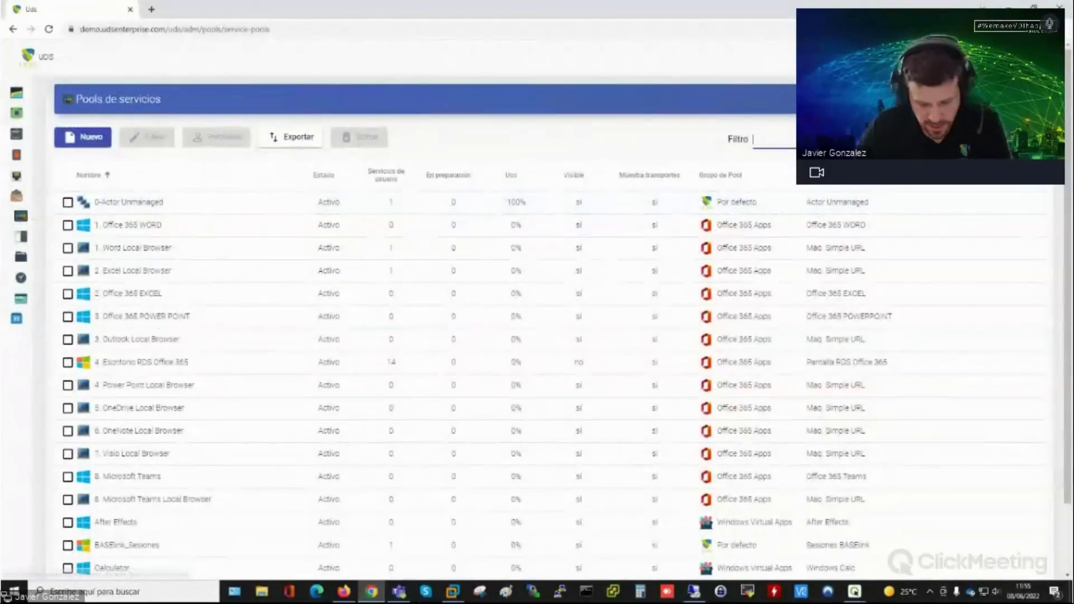
text(ni)
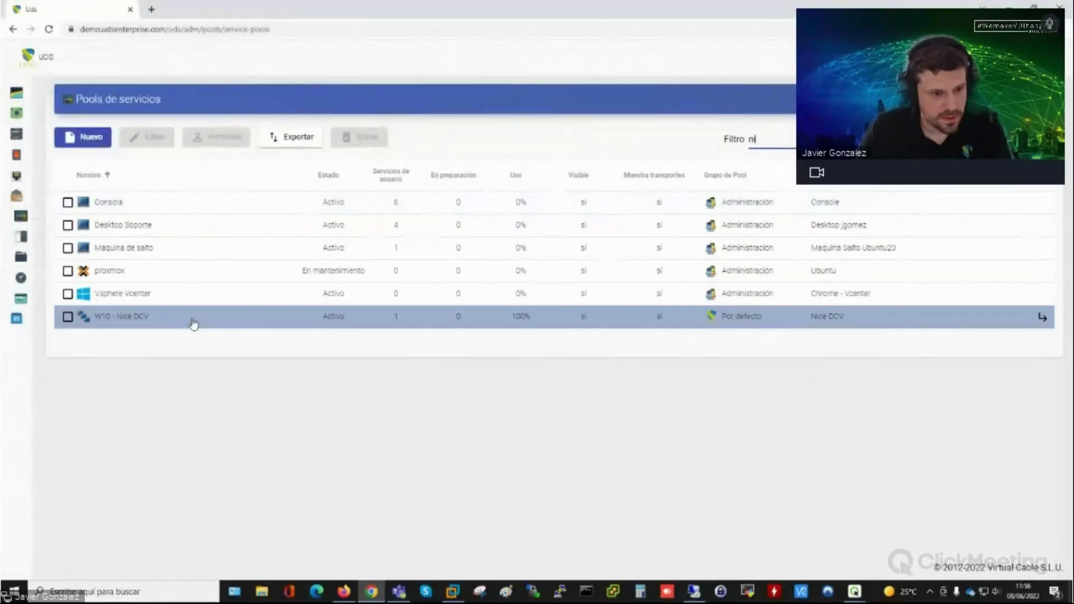
Step: Open the W10 - Nice DCV pool, view the actions available for its assigned service, including VNC, and dismiss them
double_click(193, 323)
right_click(359, 282)
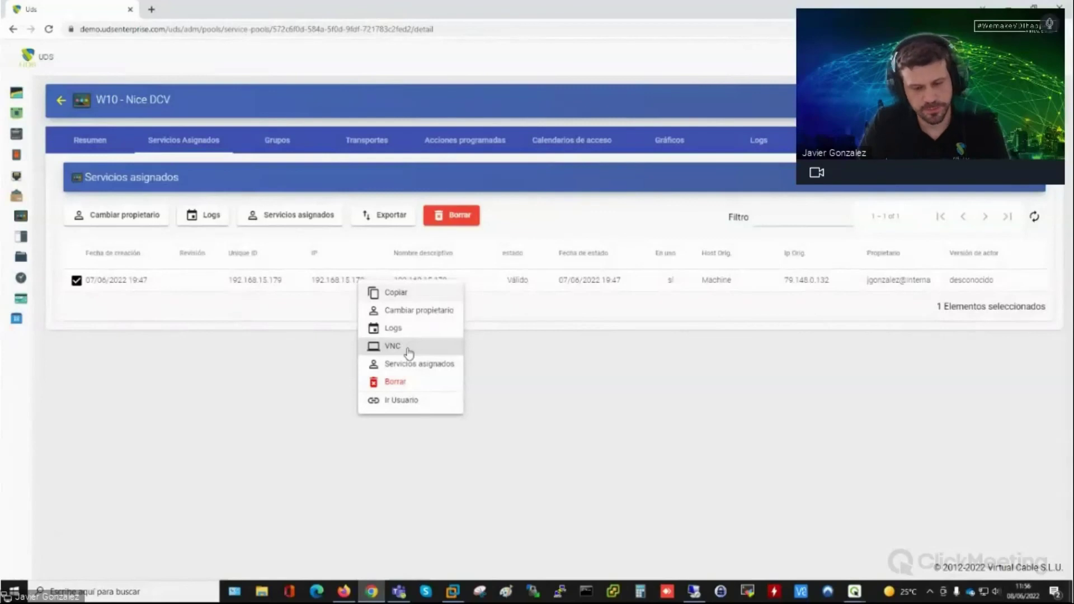
click(564, 369)
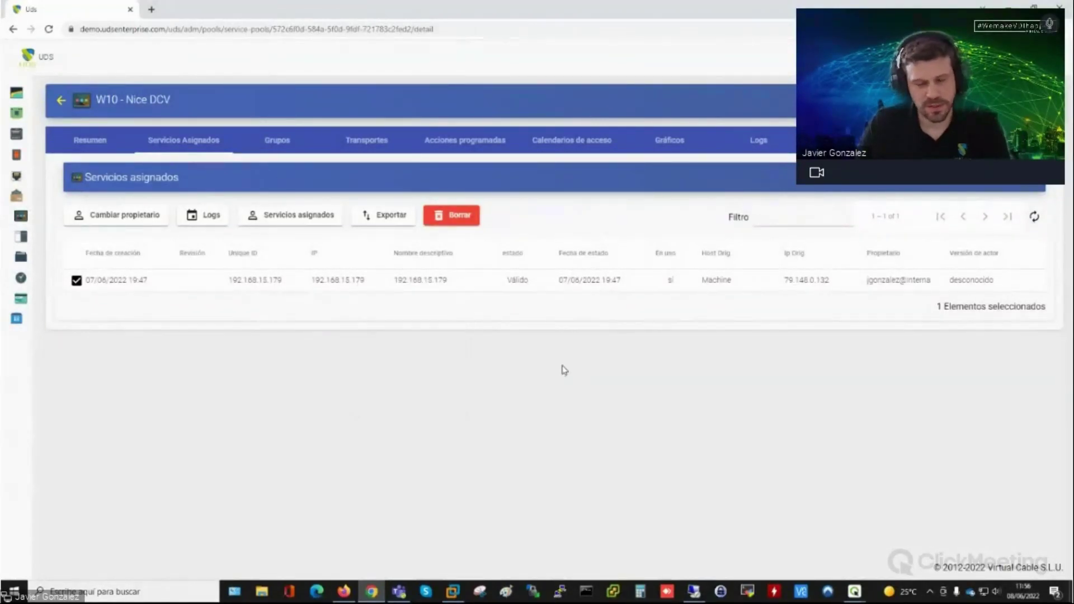